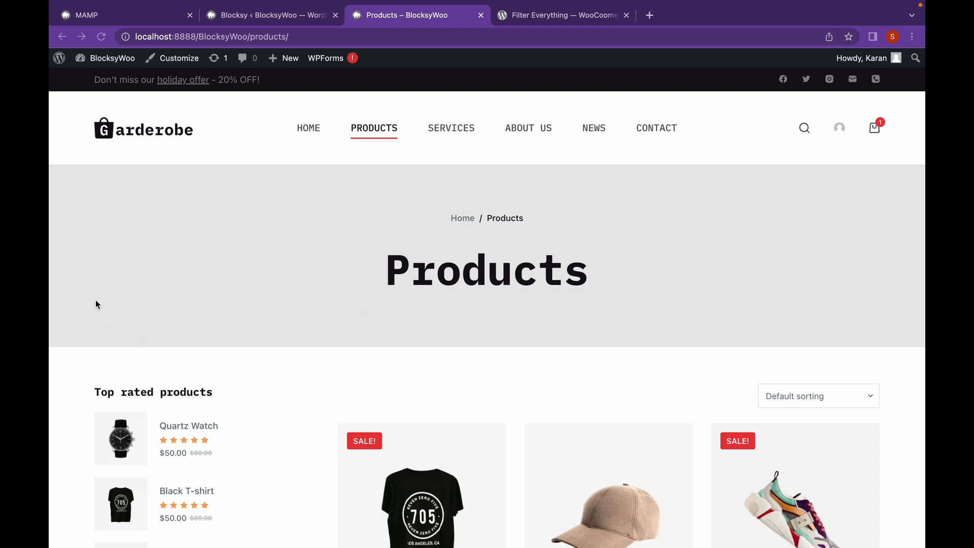
Search the WordPress plugin directory for "filter everything" and install the Filter Everything WooCommerce product filter plugin.
click(114, 61)
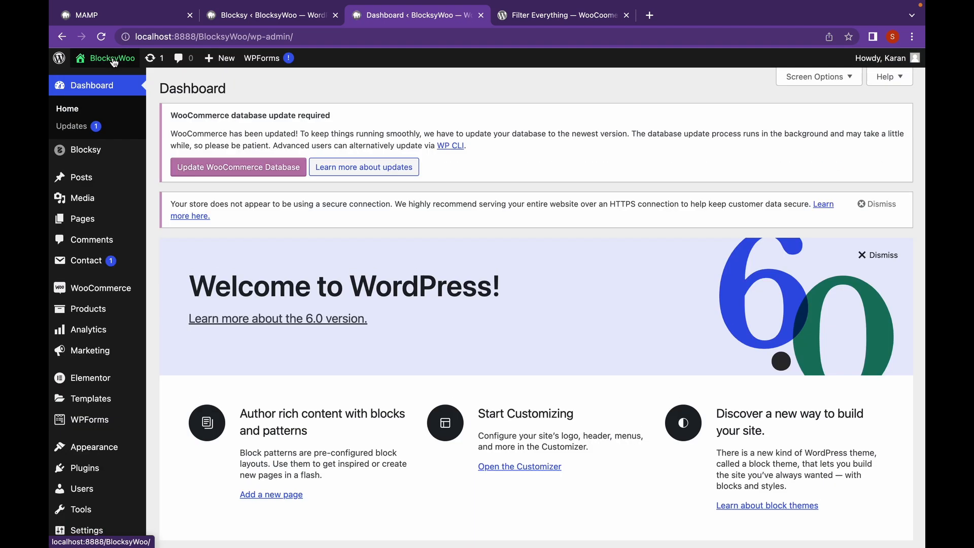
scroll(104, 365, down, 2)
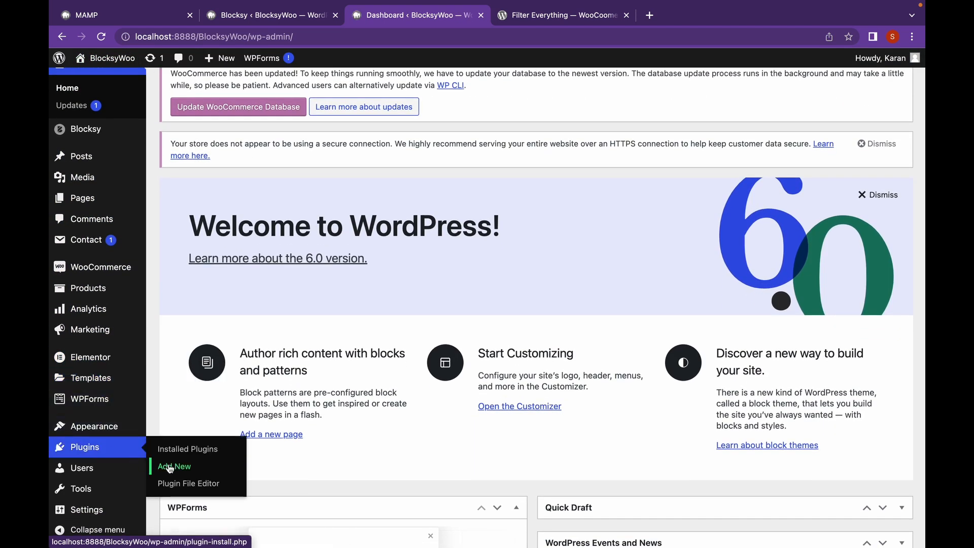
click(170, 468)
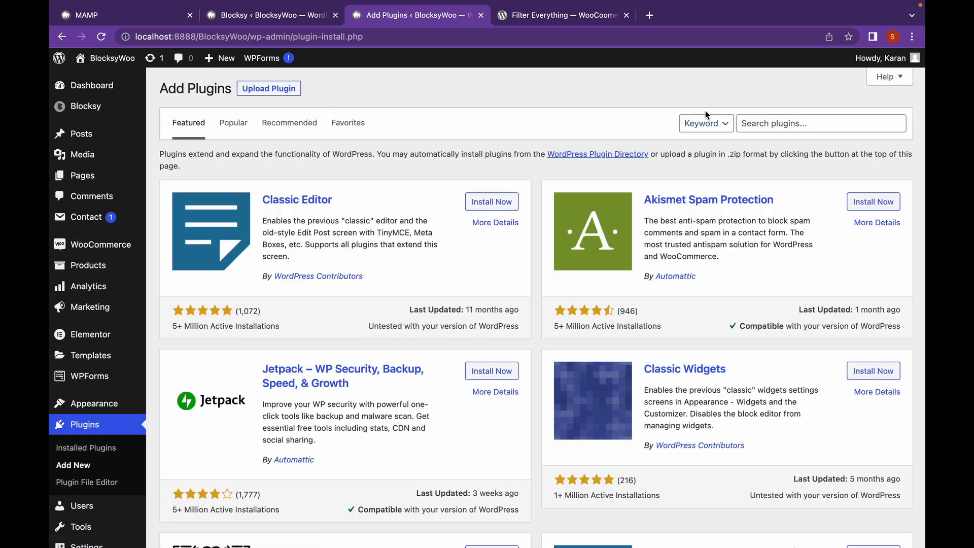
click(755, 124)
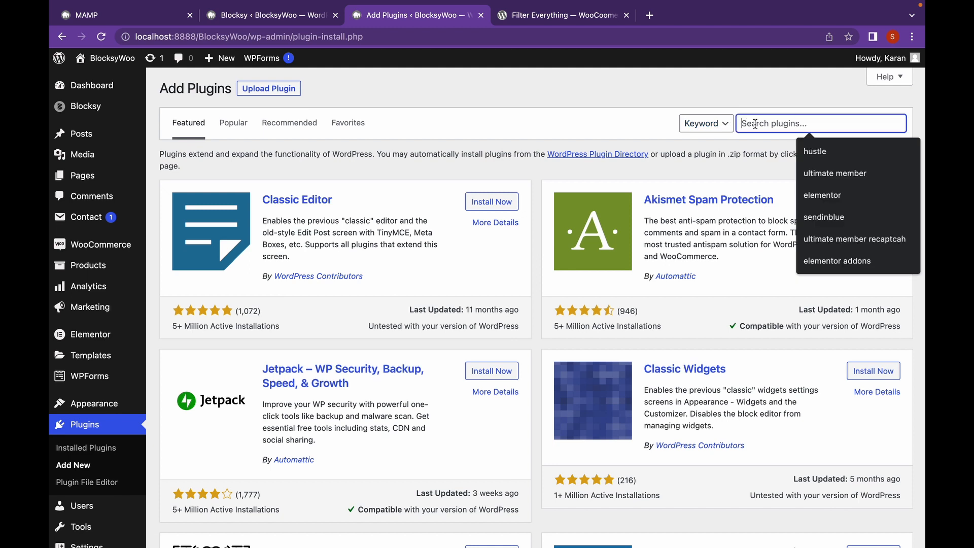
text(filter)
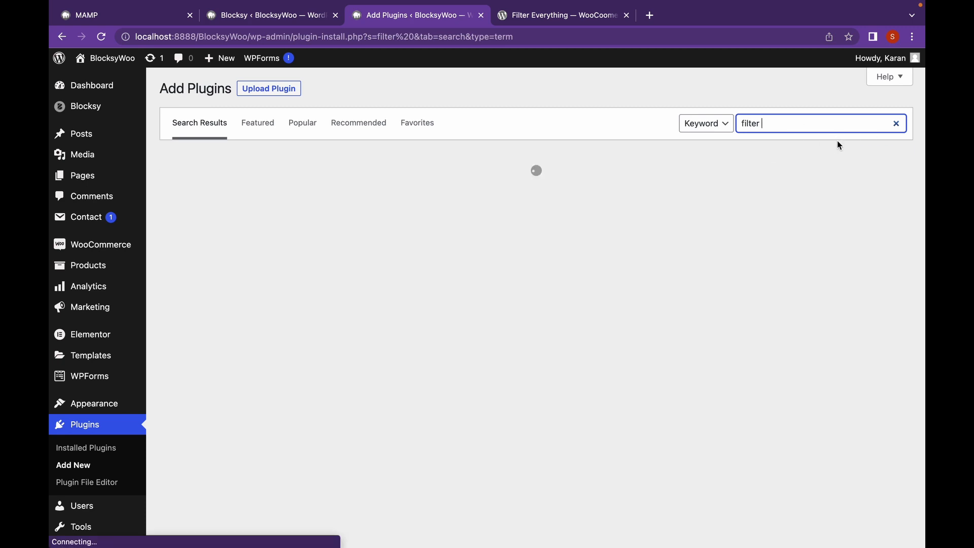
text( every)
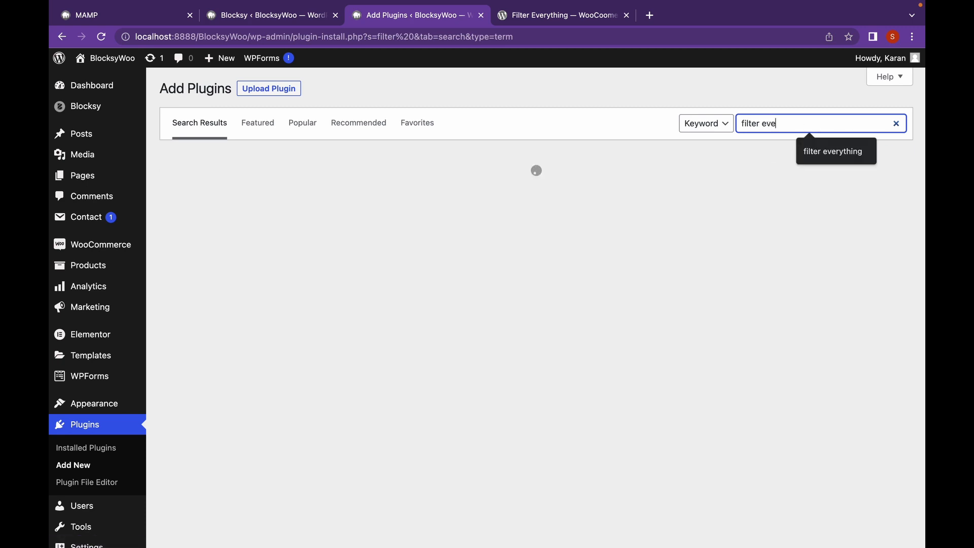
text(thing)
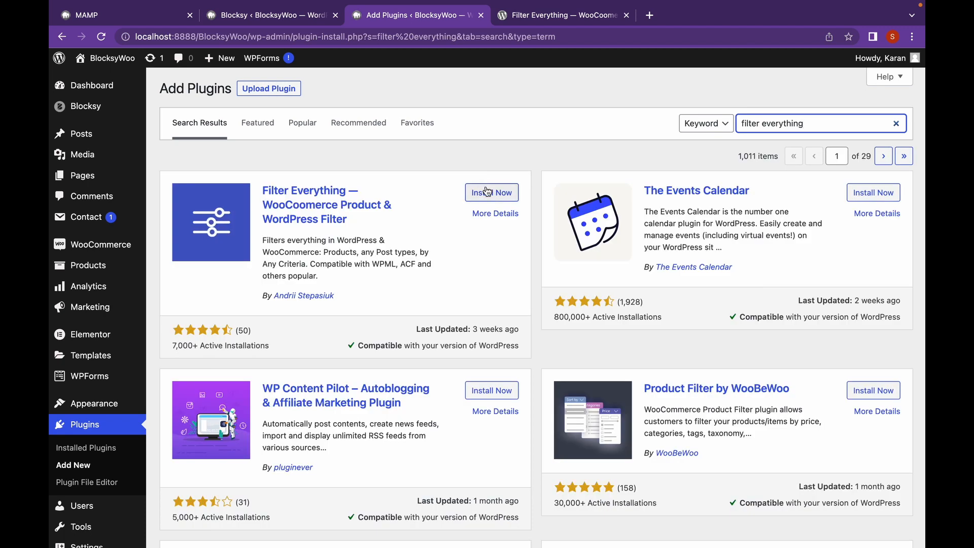
click(487, 191)
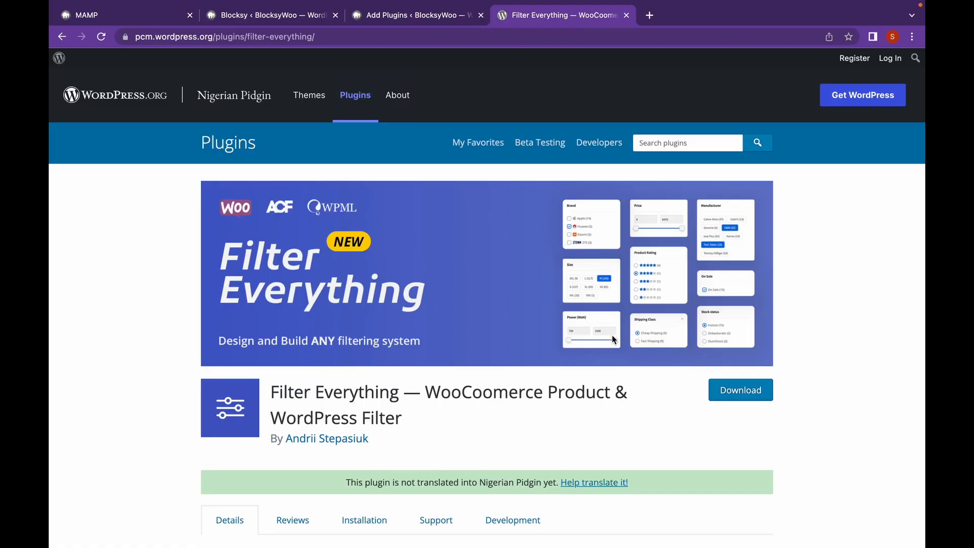
Download the Filter Everything plugin from WordPress.org and choose filter-everything.1.6.5.zip as the plugin file to upload.
click(722, 395)
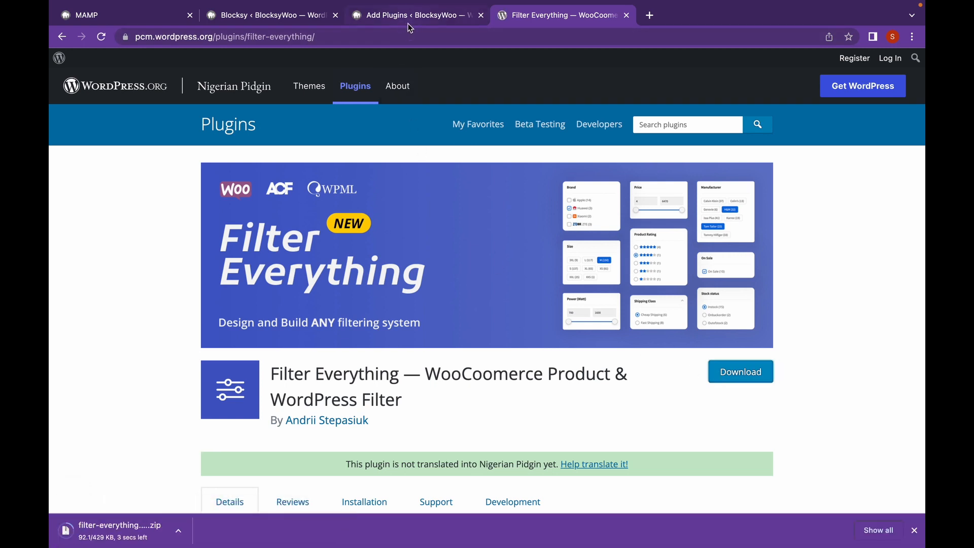
click(408, 24)
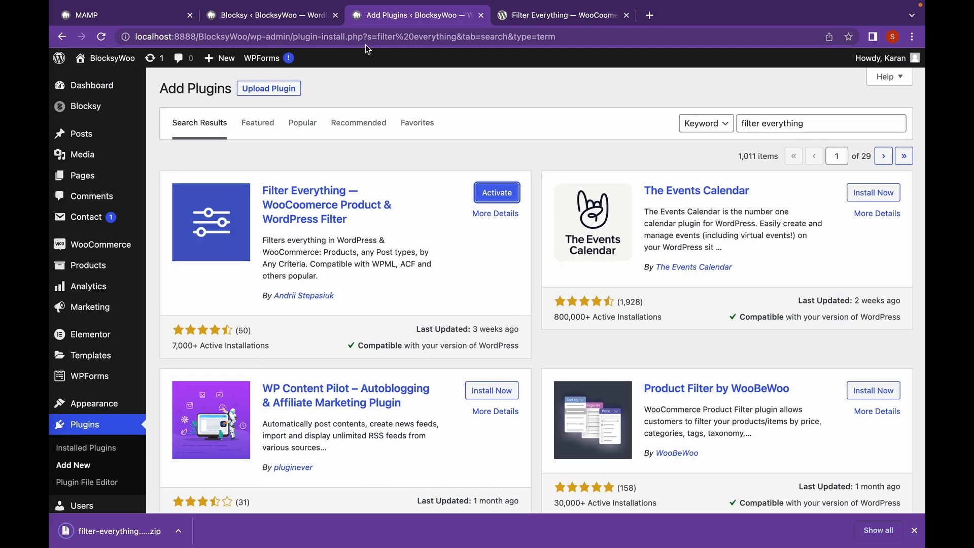
click(270, 90)
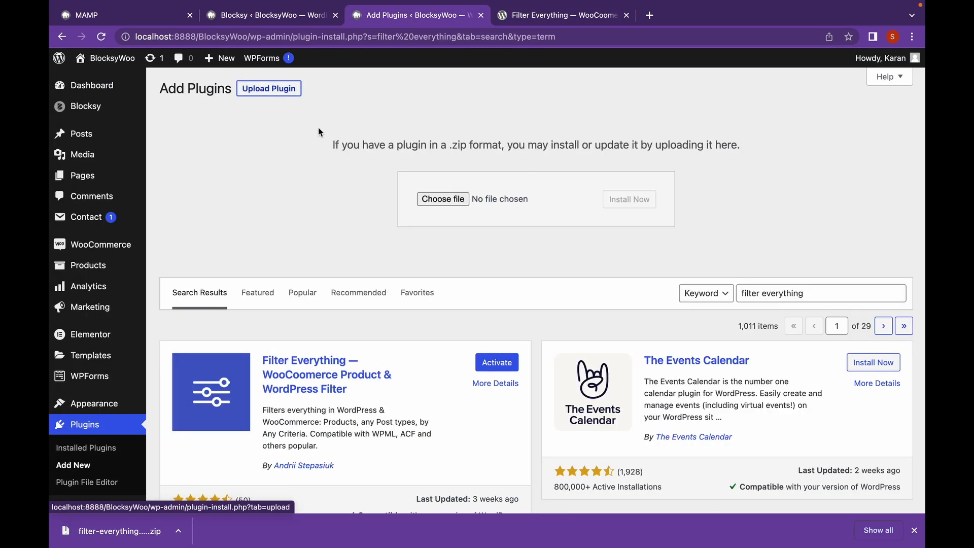
click(432, 202)
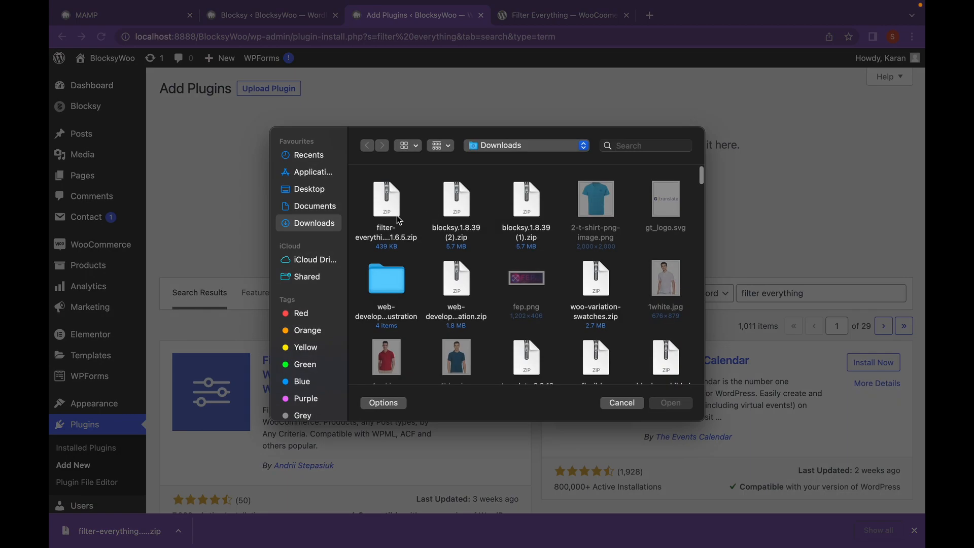
click(400, 220)
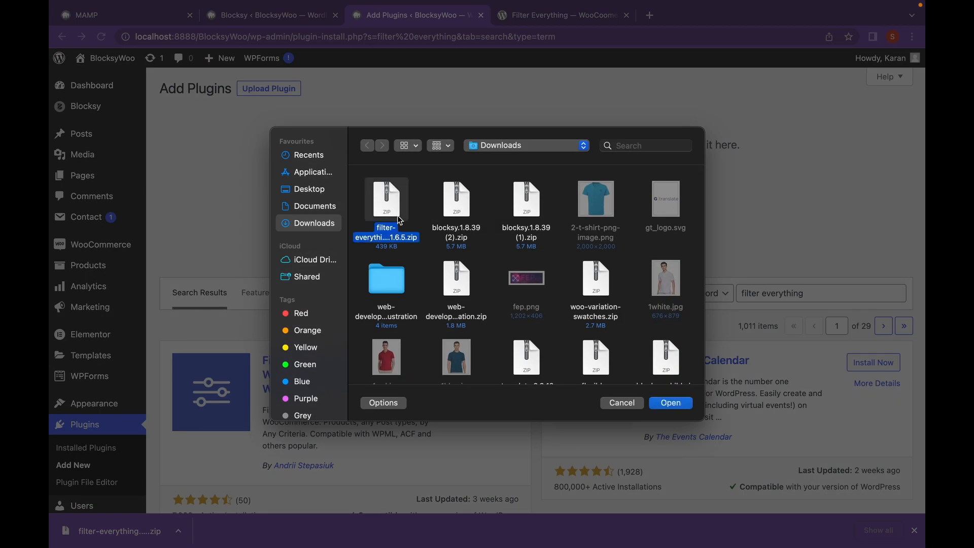
click(669, 403)
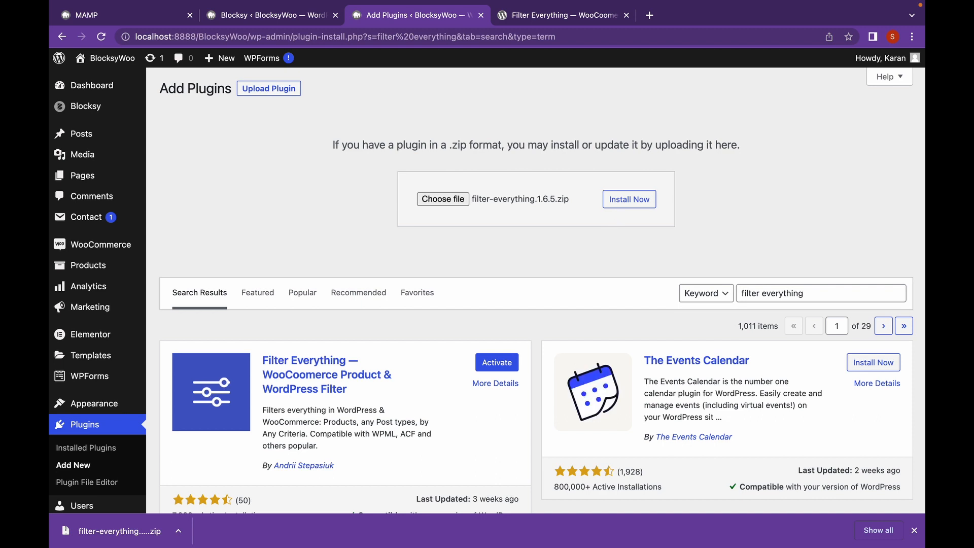
Activate the installed Filter Everything plugin and open its settings from the installed plugins list.
scroll(614, 208, down, 3)
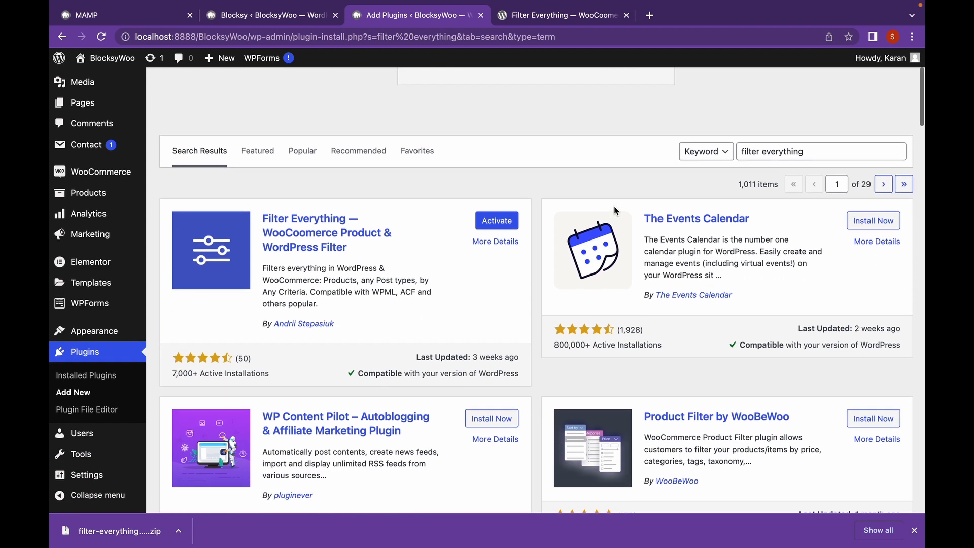
click(516, 217)
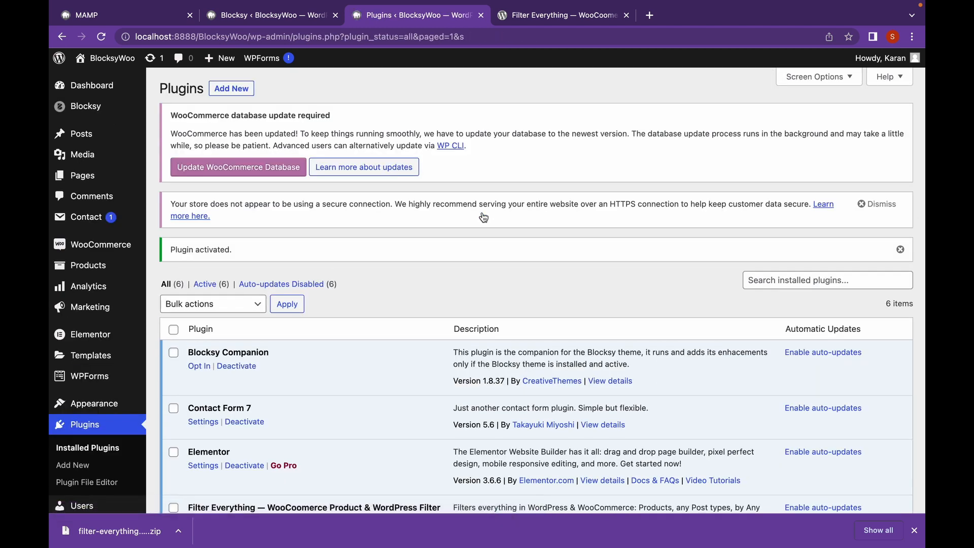
scroll(483, 217, down, 5)
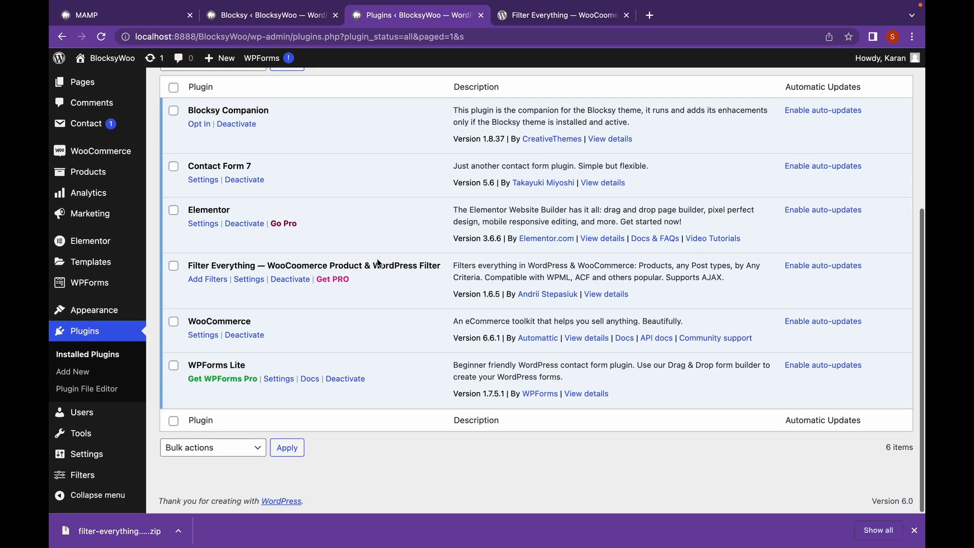
click(254, 282)
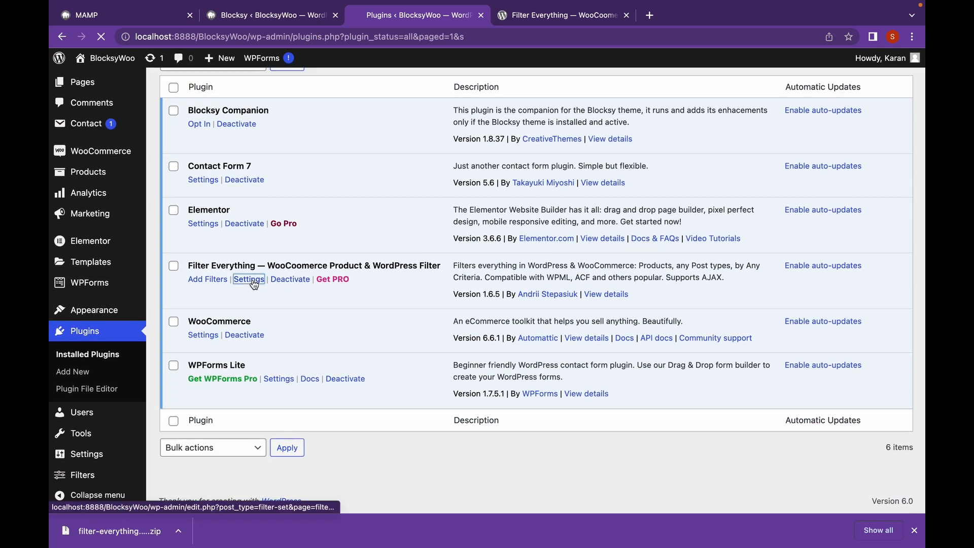
Enable collapsing the filters widget with a Filters opening button on mobile devices.
scroll(254, 285, down, 1)
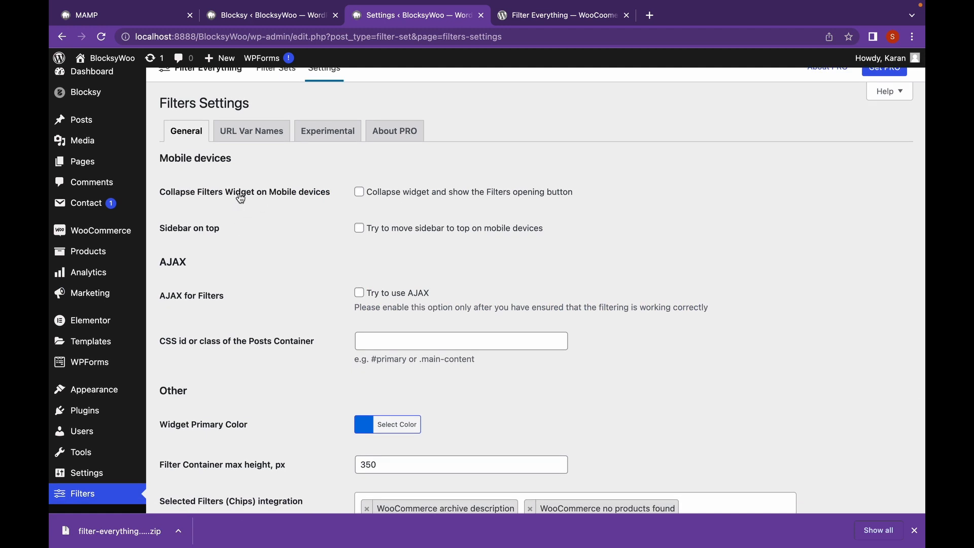
click(366, 195)
scroll(365, 195, down, 1)
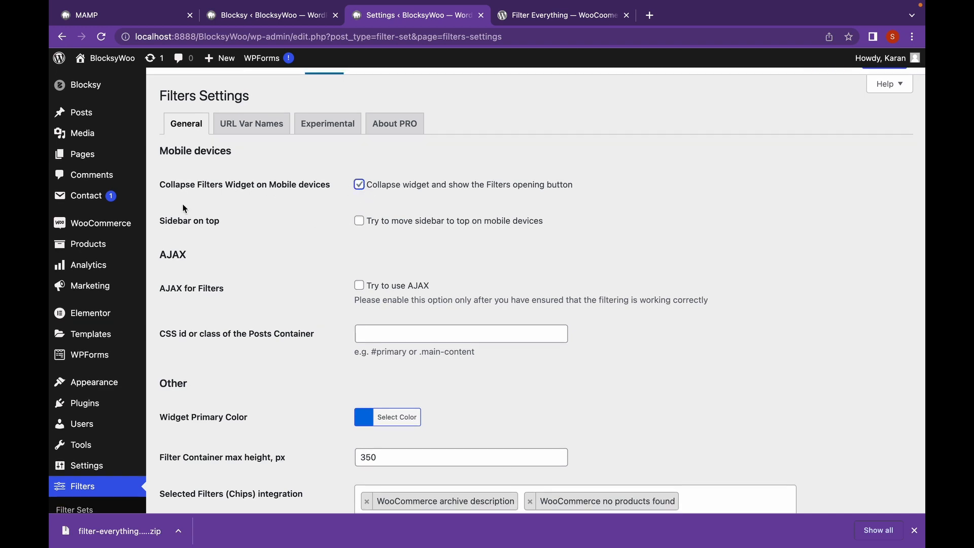
Review the remaining General filter settings, the URL Var Names settings and the Experimental options.
scroll(257, 226, down, 1)
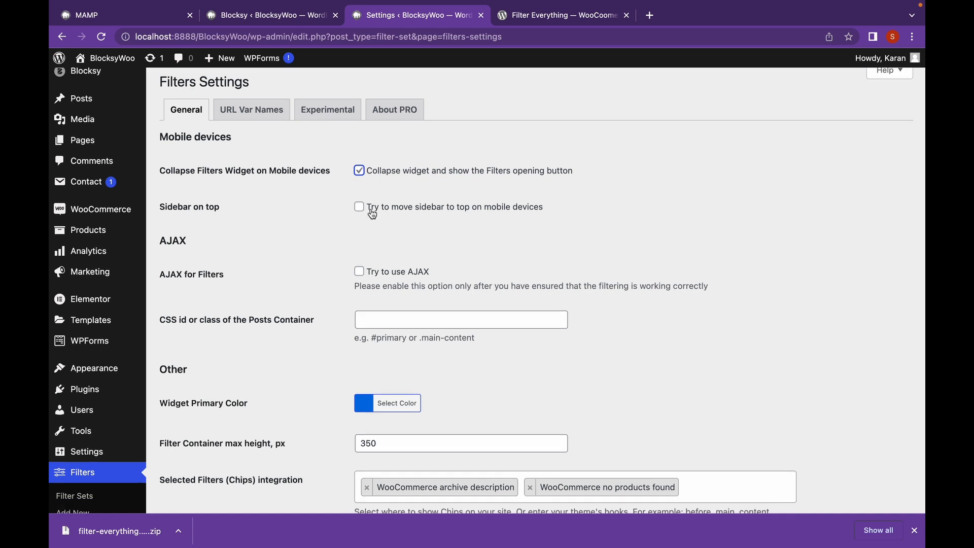
scroll(371, 210, down, 3)
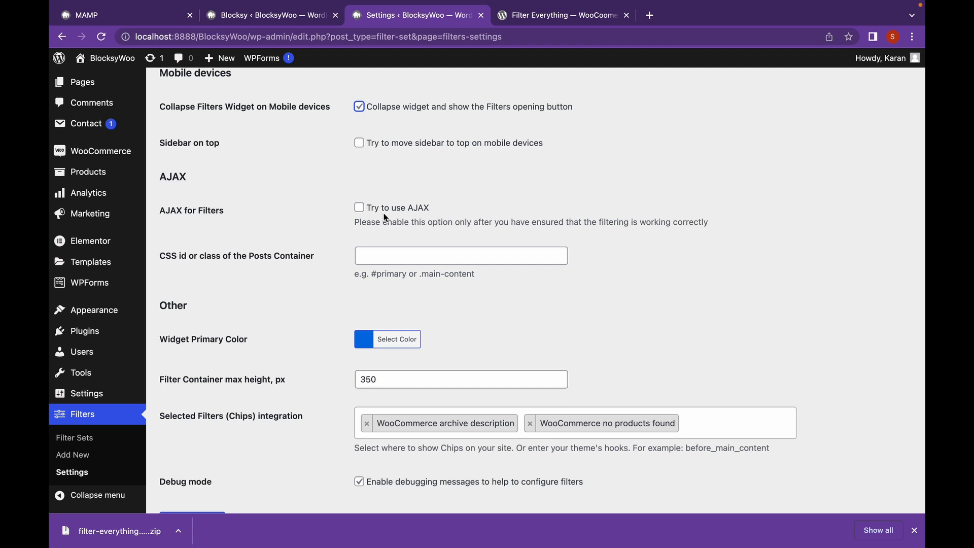
scroll(384, 218, down, 3)
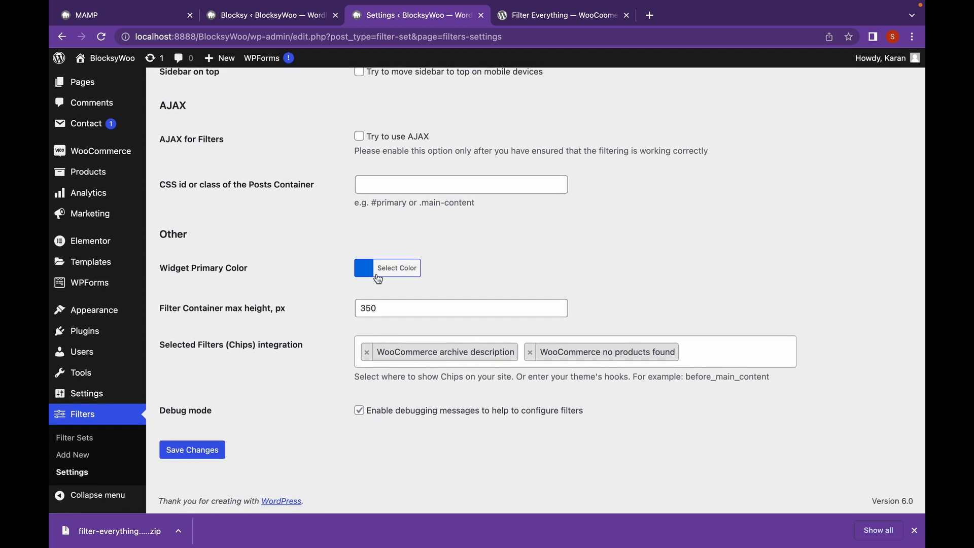
scroll(316, 278, up, 5)
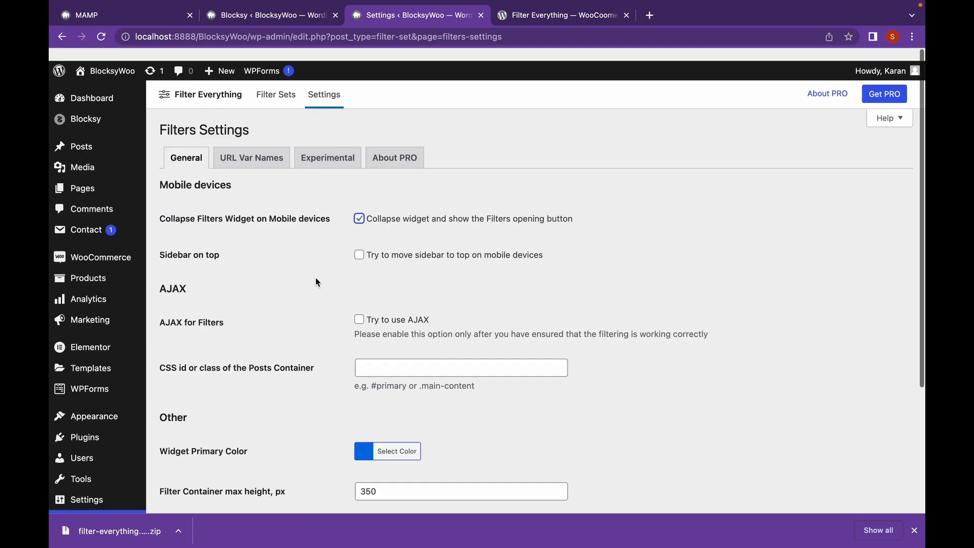
click(257, 151)
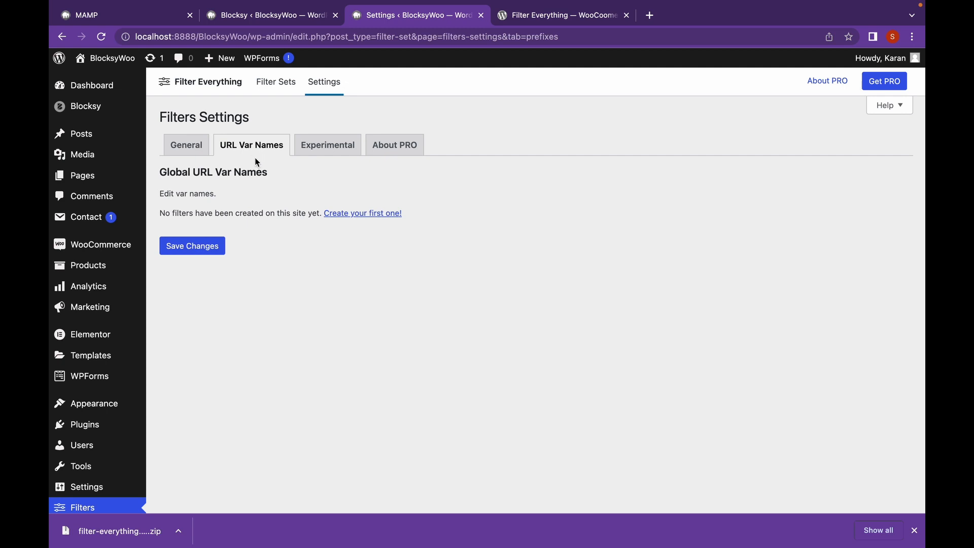
click(318, 151)
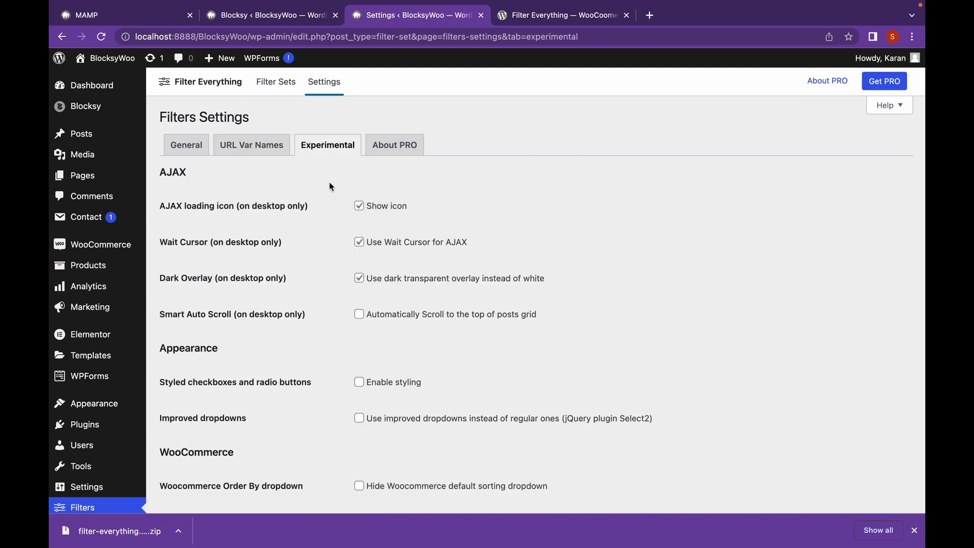
scroll(333, 205, down, 5)
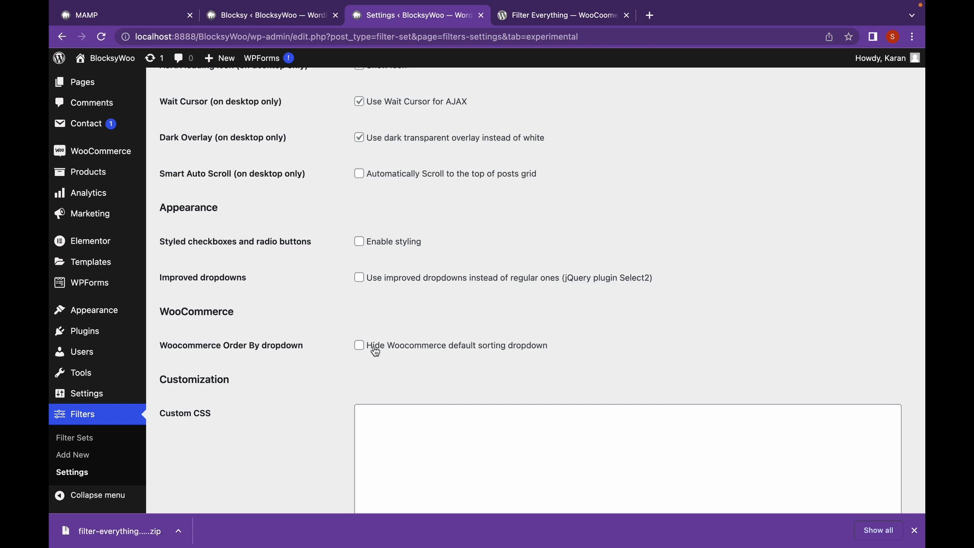
Open the storefront's Products page and examine the sorting options above the product grid.
click(227, 20)
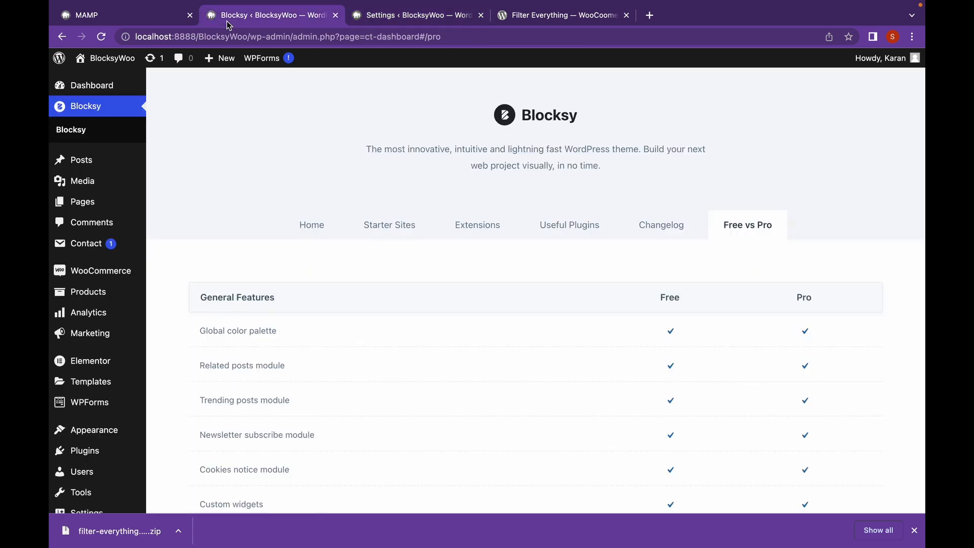
click(103, 60)
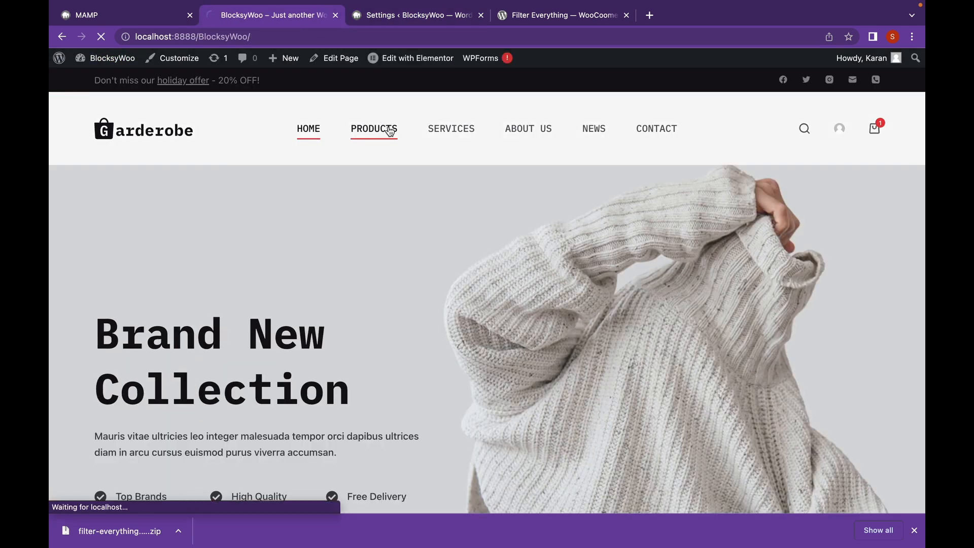
click(390, 131)
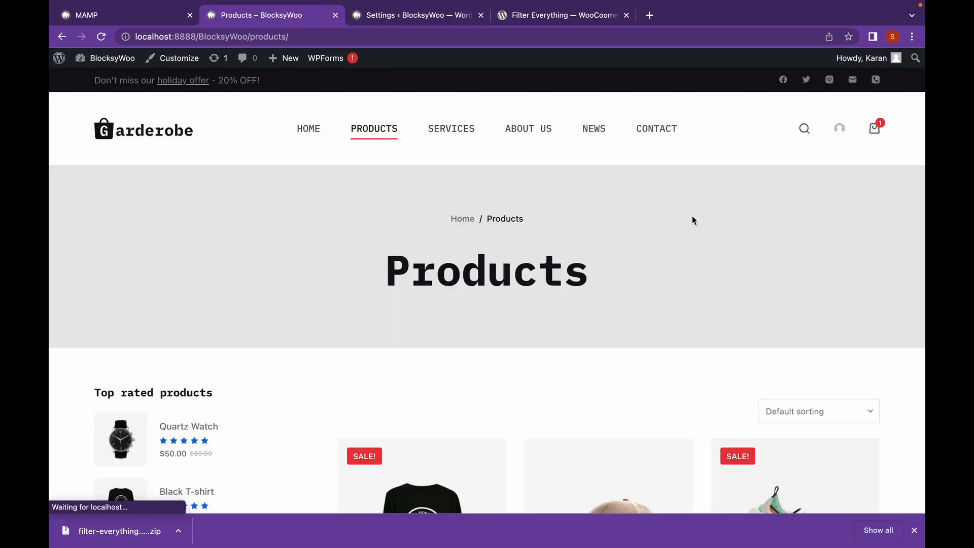
scroll(724, 273, down, 2)
click(810, 303)
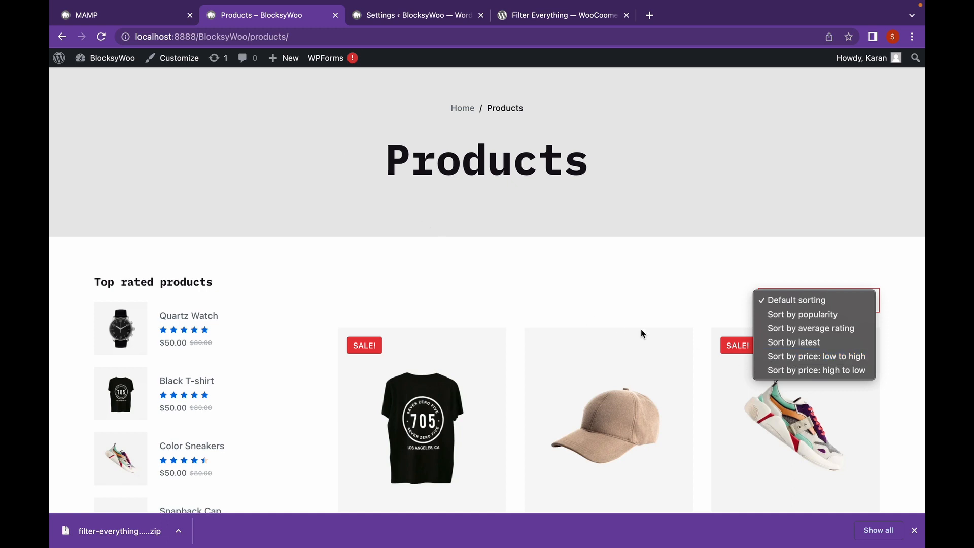
Customize the Products page and turn off Shop Sort in the WooCommerce Product Archives page elements.
click(184, 63)
click(185, 61)
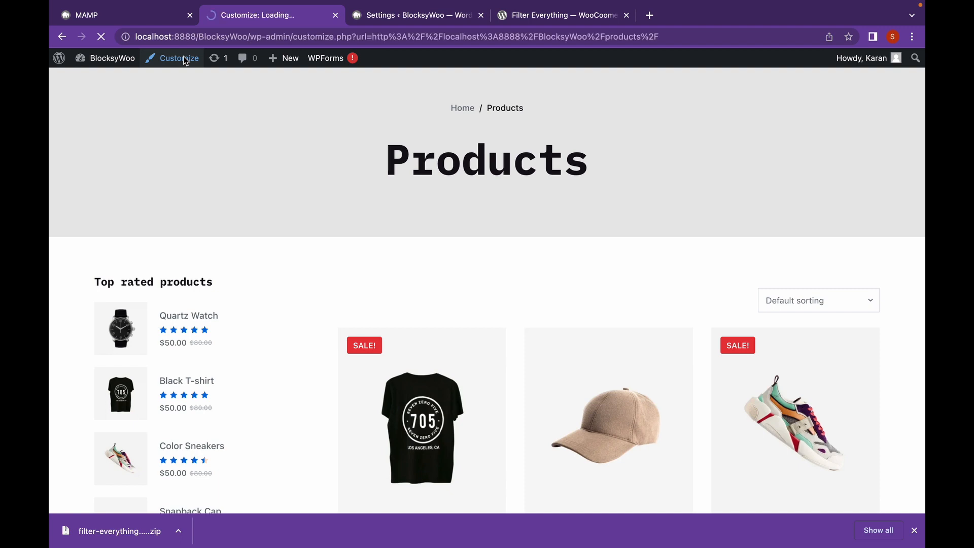
scroll(140, 277, down, 10)
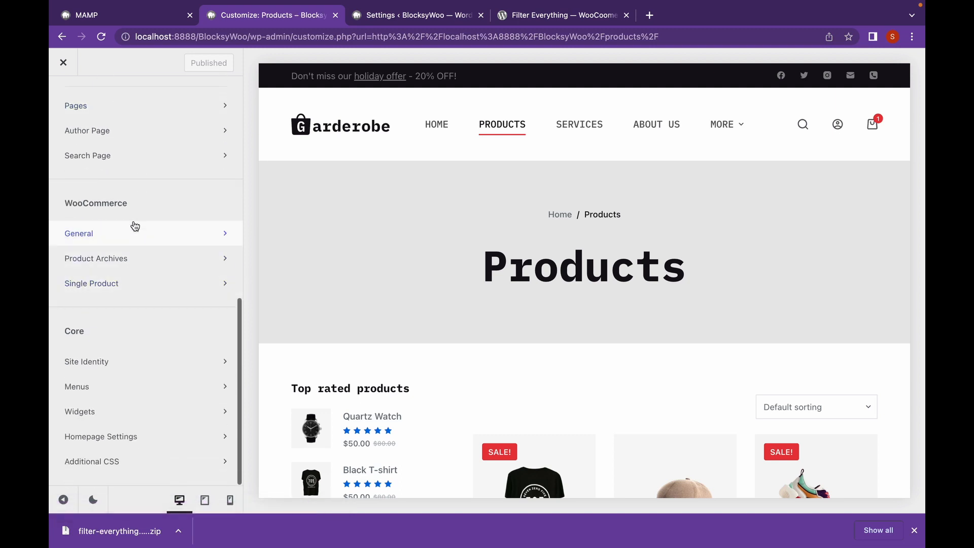
click(225, 264)
scroll(225, 261, down, 4)
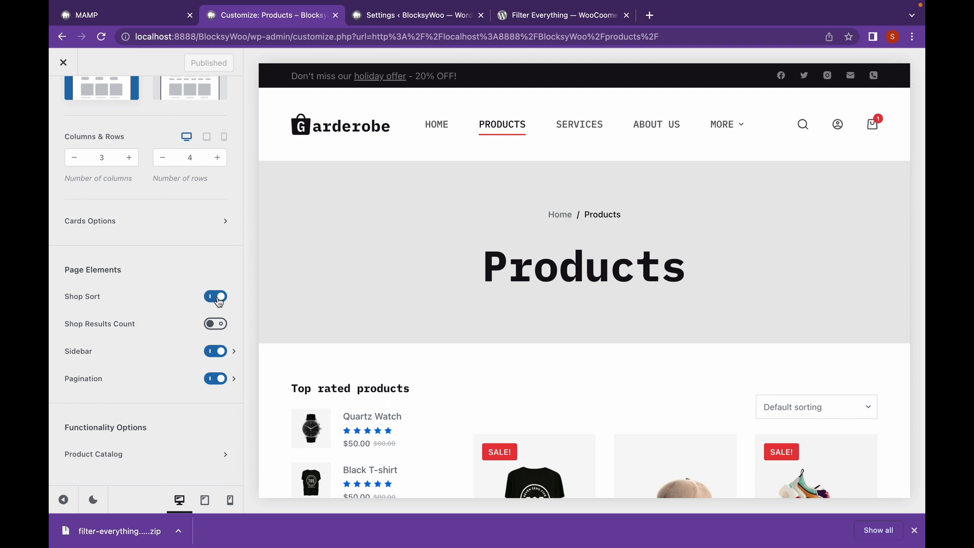
click(219, 299)
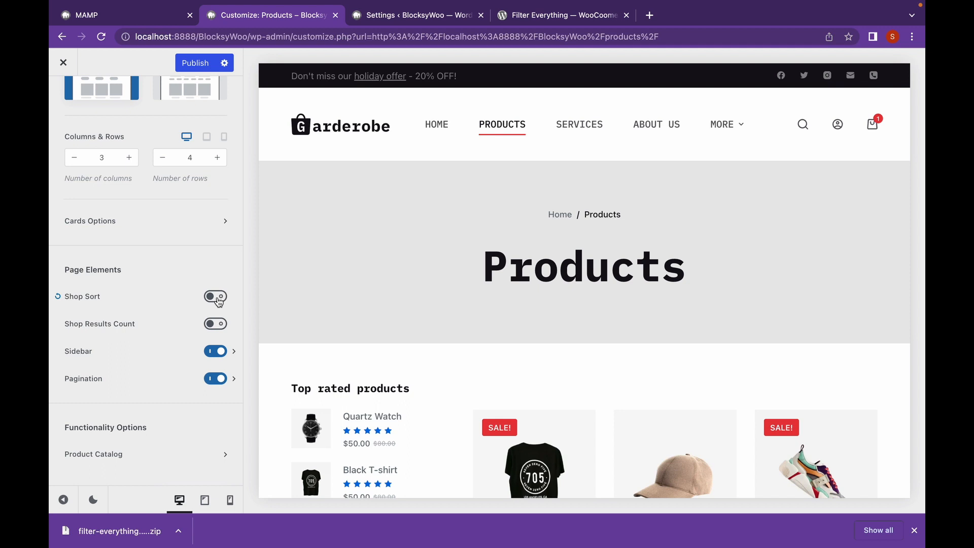
Publish the changes to the Products page elements and close the customizer.
click(193, 70)
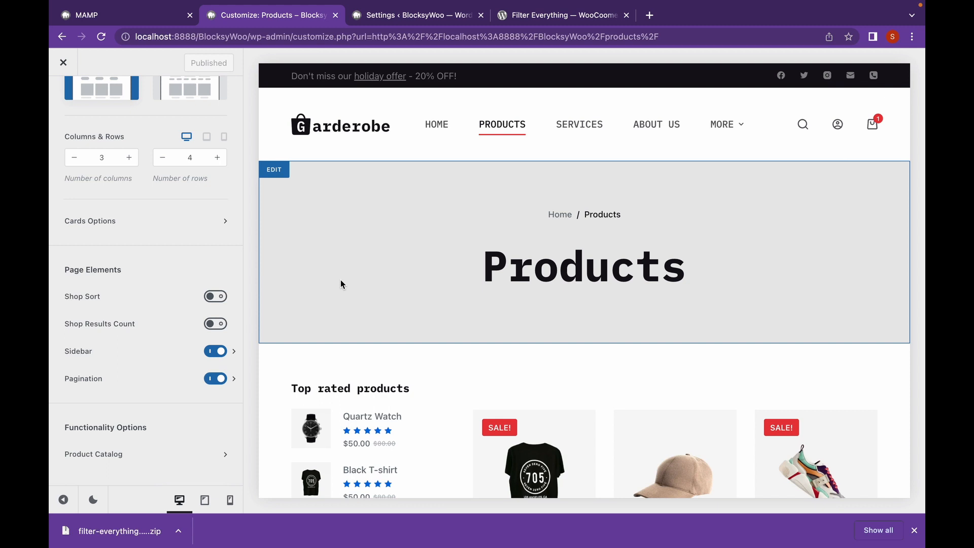
click(64, 64)
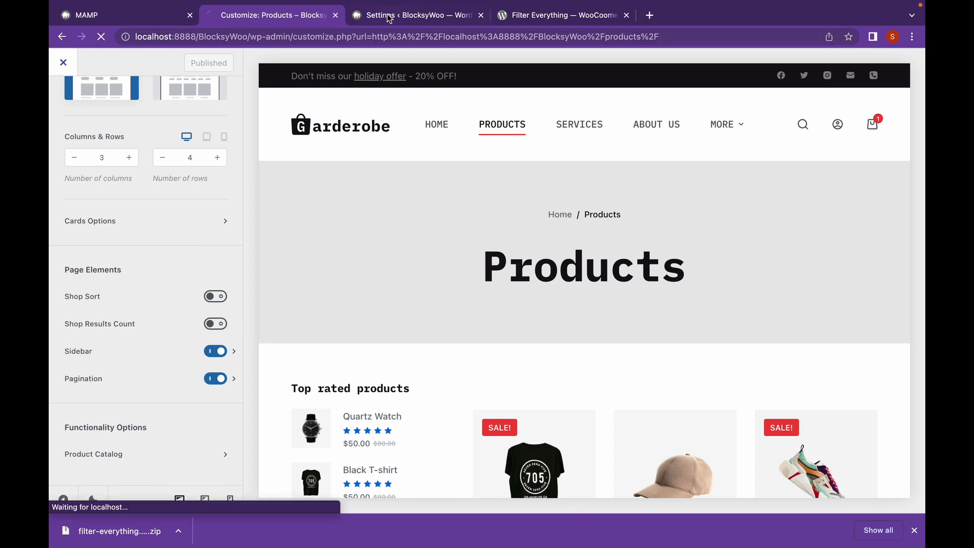
Create a new filter set in the plugin admin, titled Filter, with Products as the post type to filter.
click(384, 17)
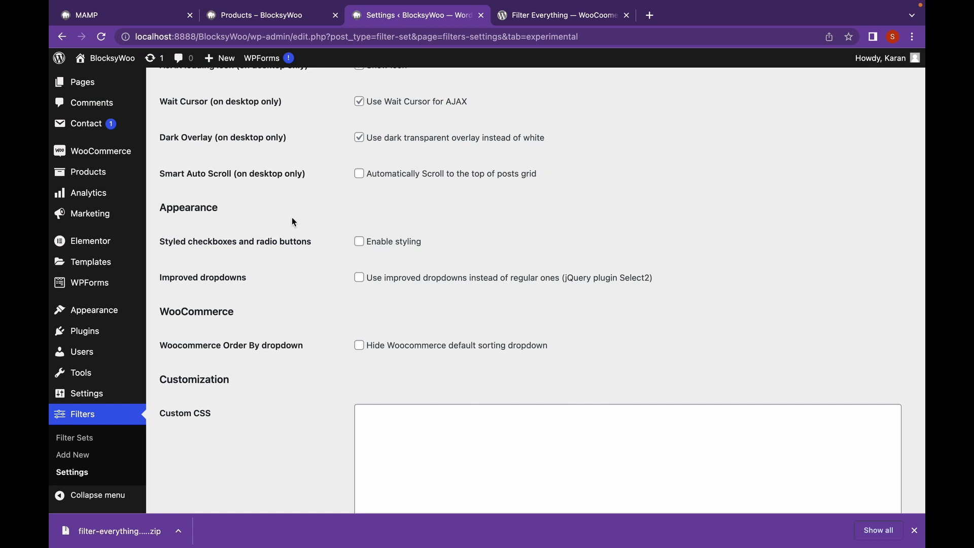
click(101, 455)
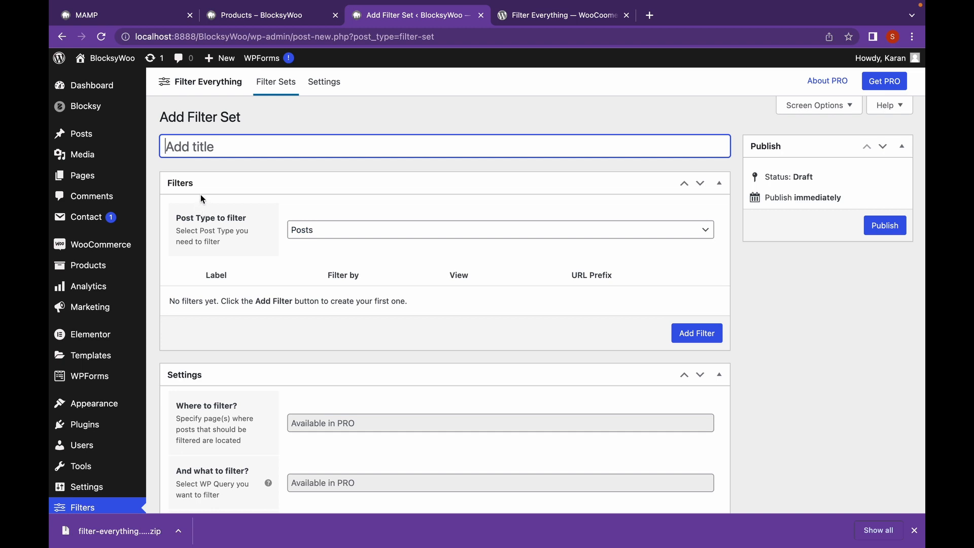
text(Categories)
click(324, 230)
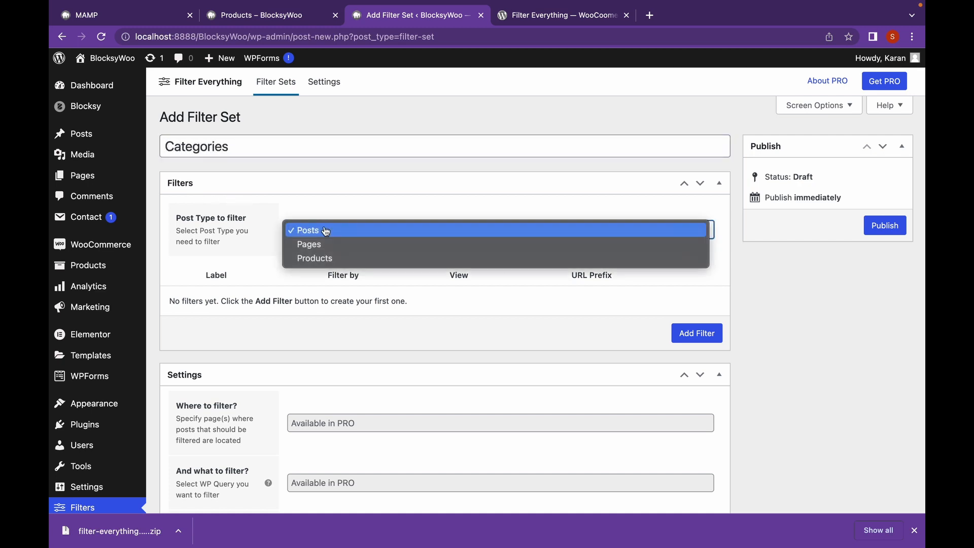
click(327, 259)
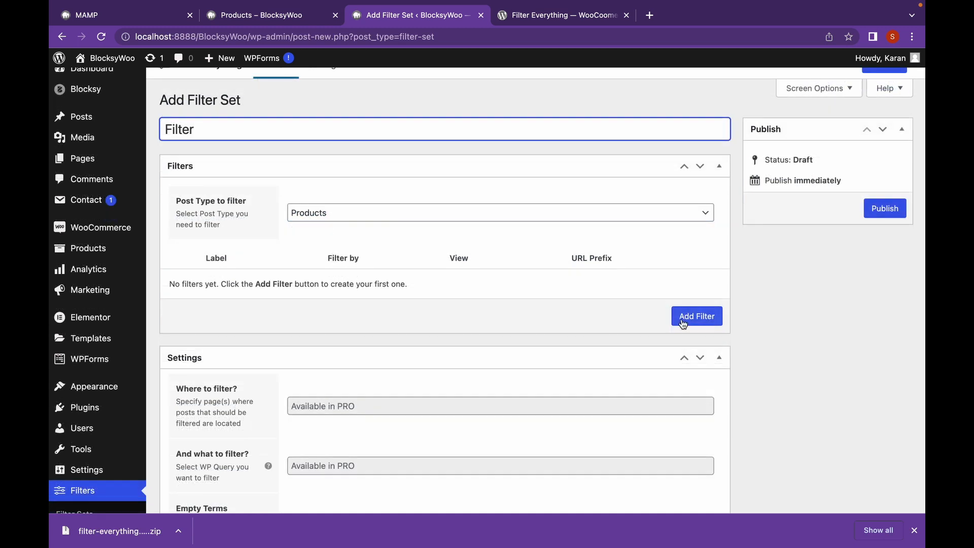
Add a filter to the set that filters by Product Categories.
click(696, 316)
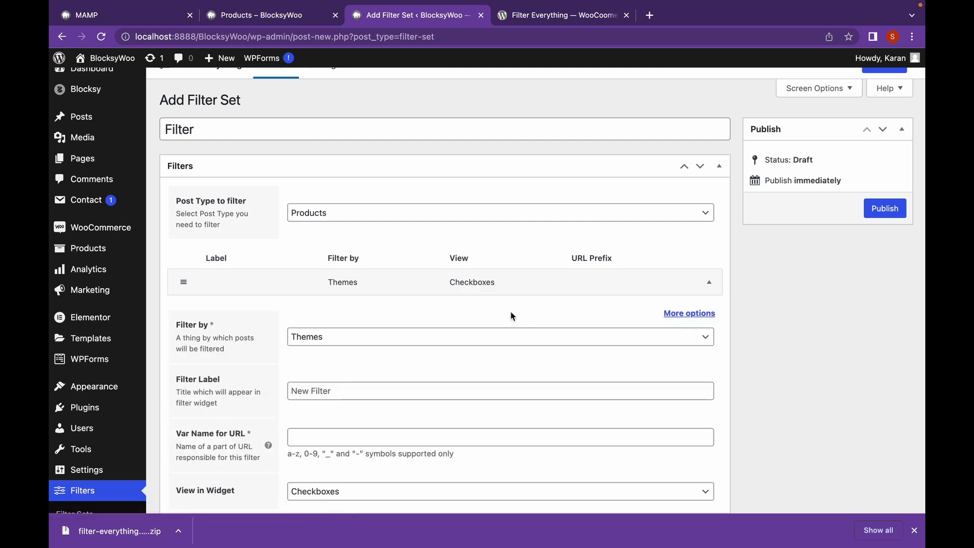
scroll(511, 312, down, 3)
click(410, 267)
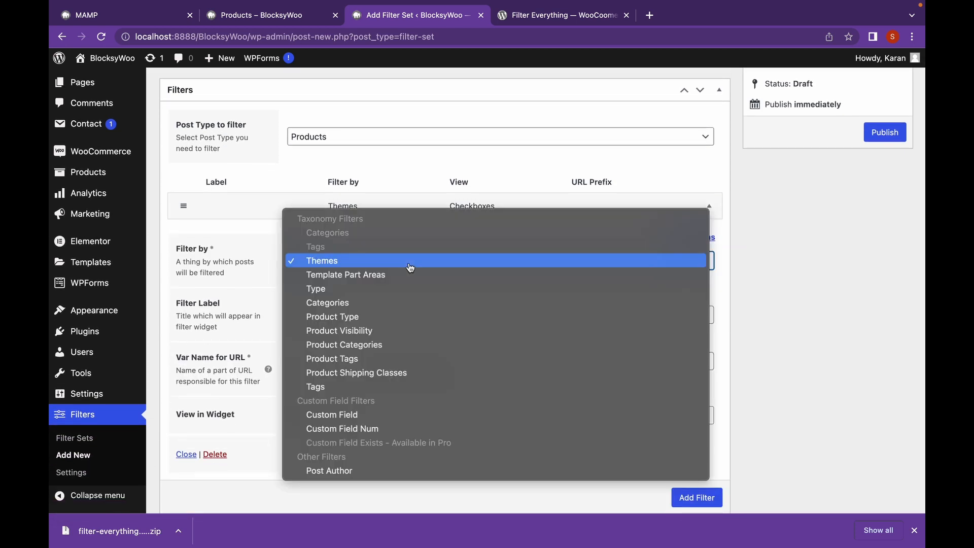
click(401, 347)
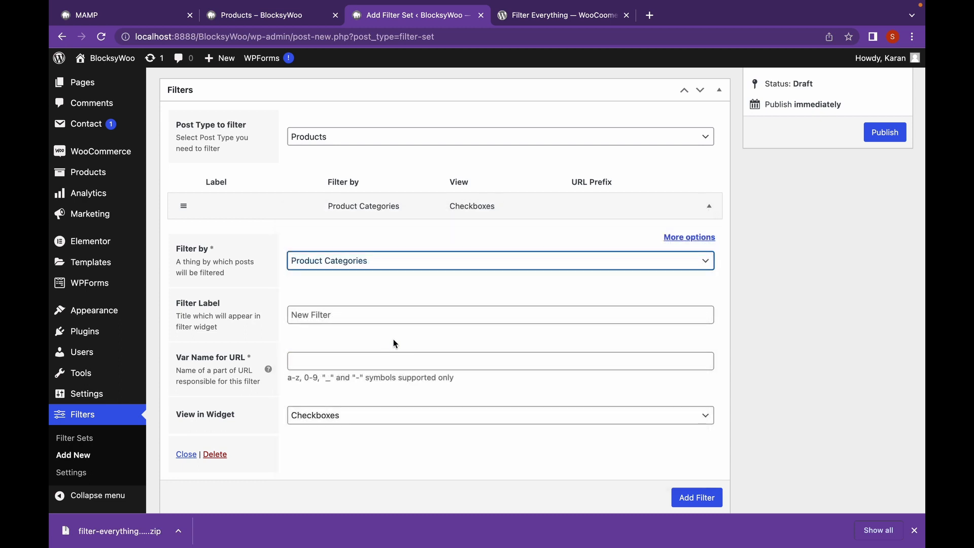
Label the filter Categories, set its URL variable name to c and keep Checkboxes as the widget view.
click(373, 318)
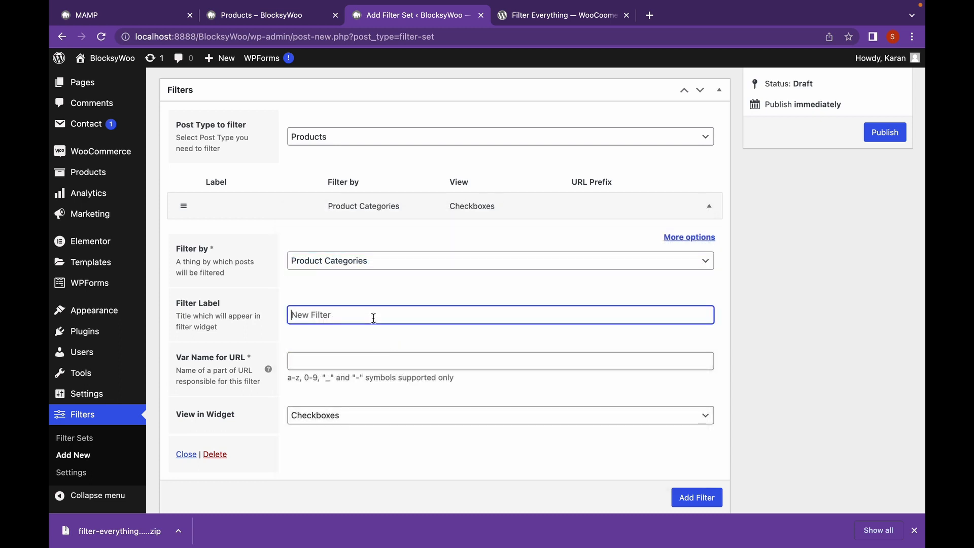
text(Categories)
click(365, 361)
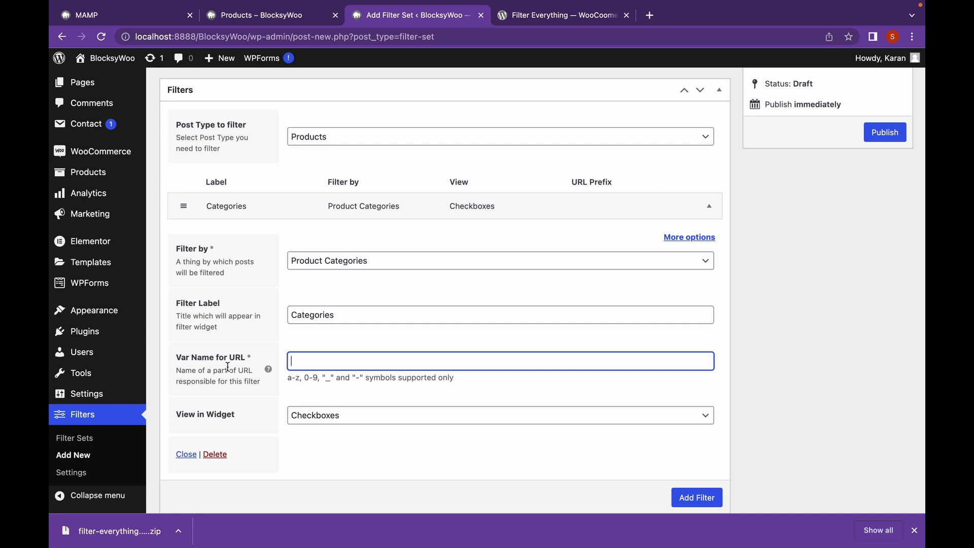
text(c)
scroll(330, 368, down, 5)
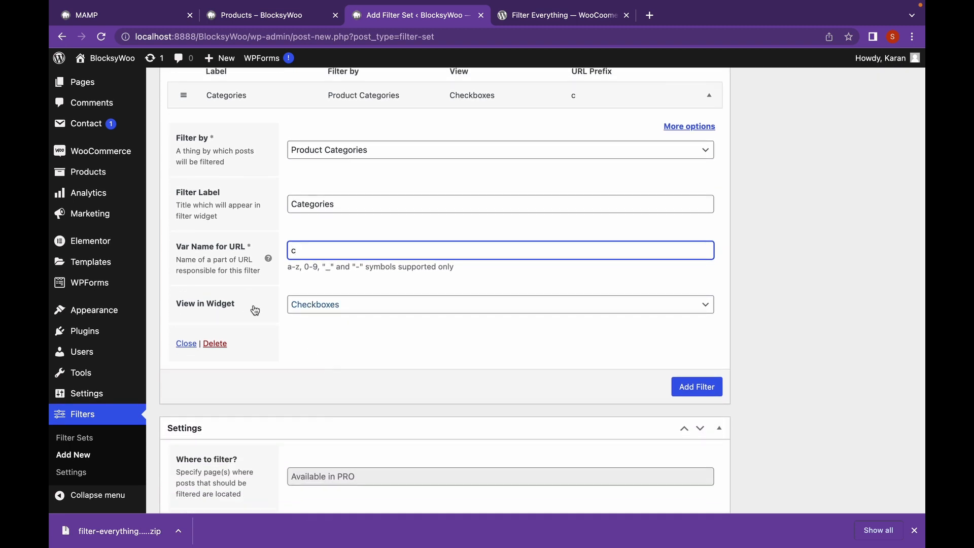
click(319, 306)
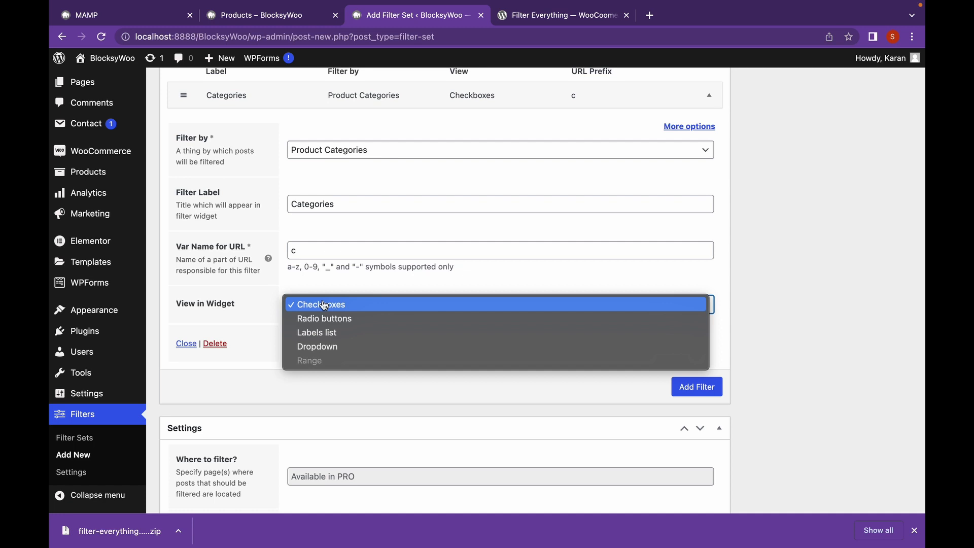
click(324, 304)
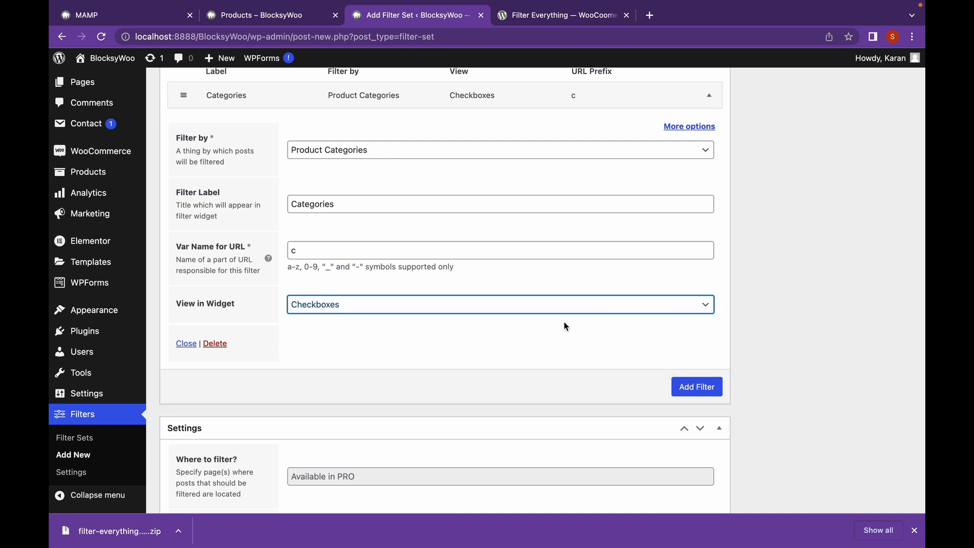
Review the Categories filter's additional options, from Filter Logic down to Show in Chips, and collapse the filter.
click(689, 126)
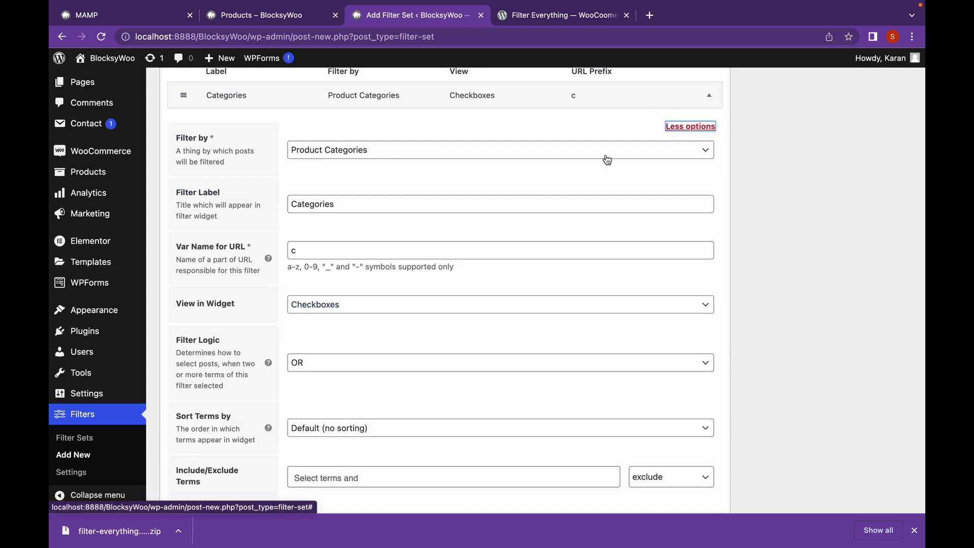
scroll(496, 261, down, 3)
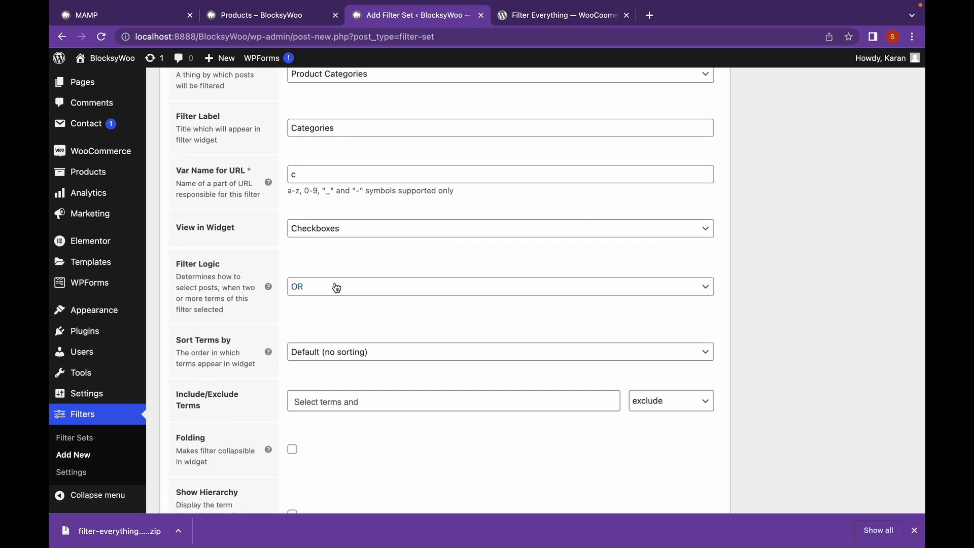
scroll(336, 288, down, 3)
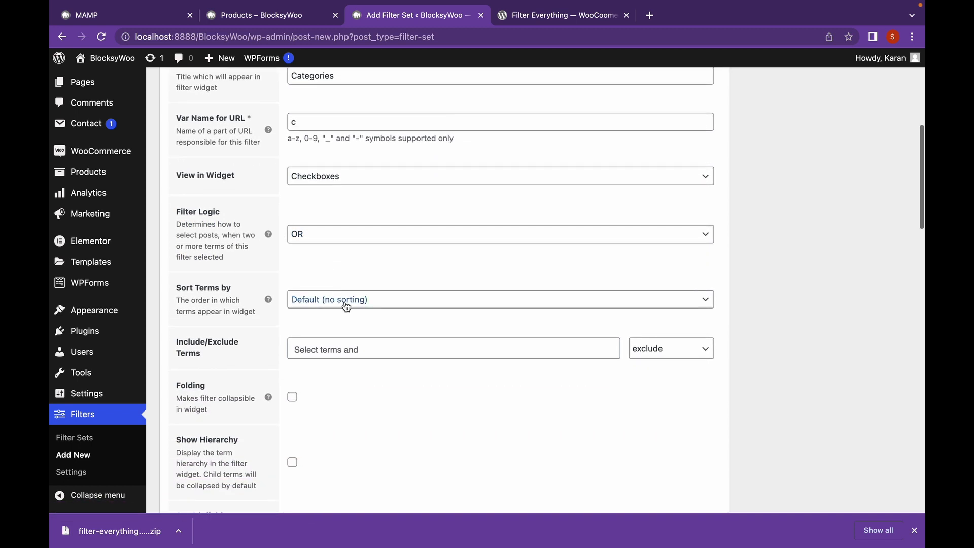
scroll(346, 307, down, 3)
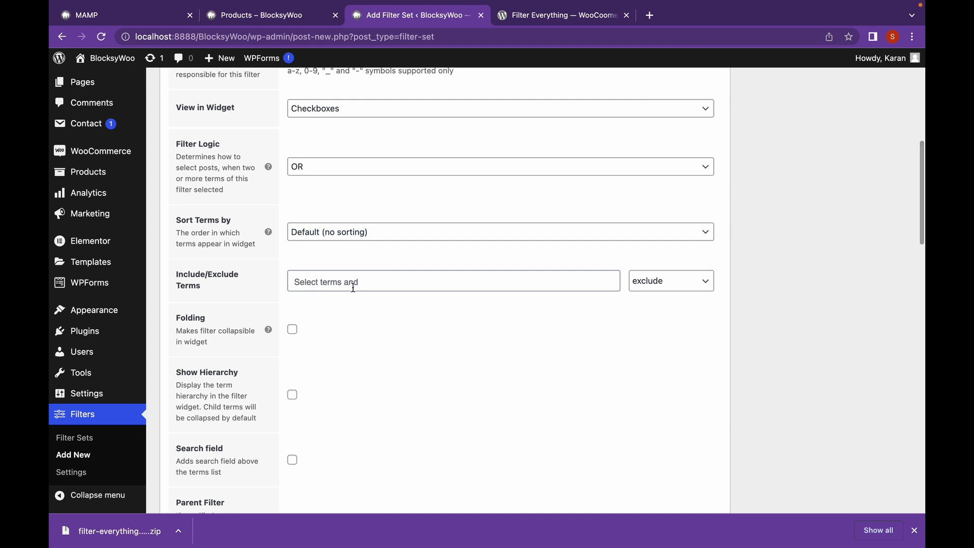
scroll(353, 289, down, 2)
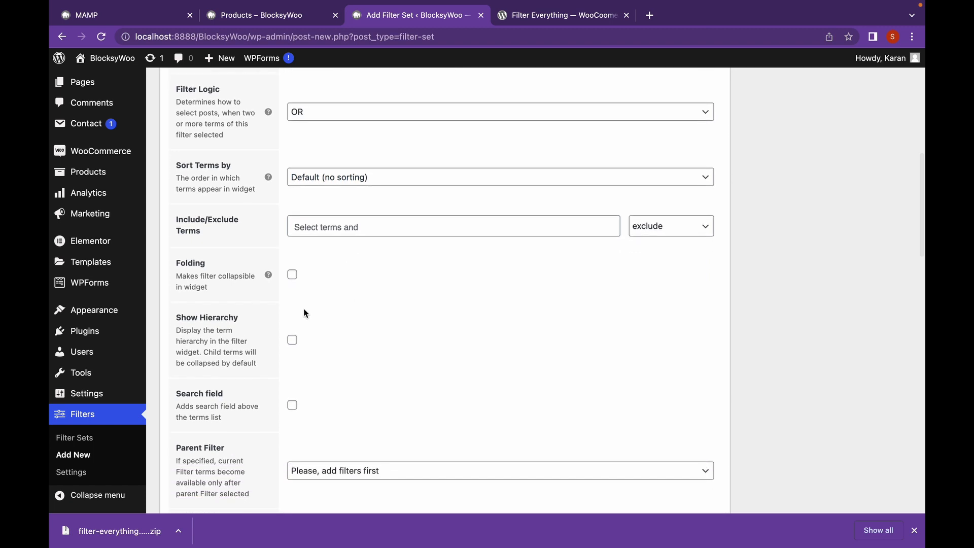
scroll(317, 330, down, 2)
scroll(317, 335, down, 2)
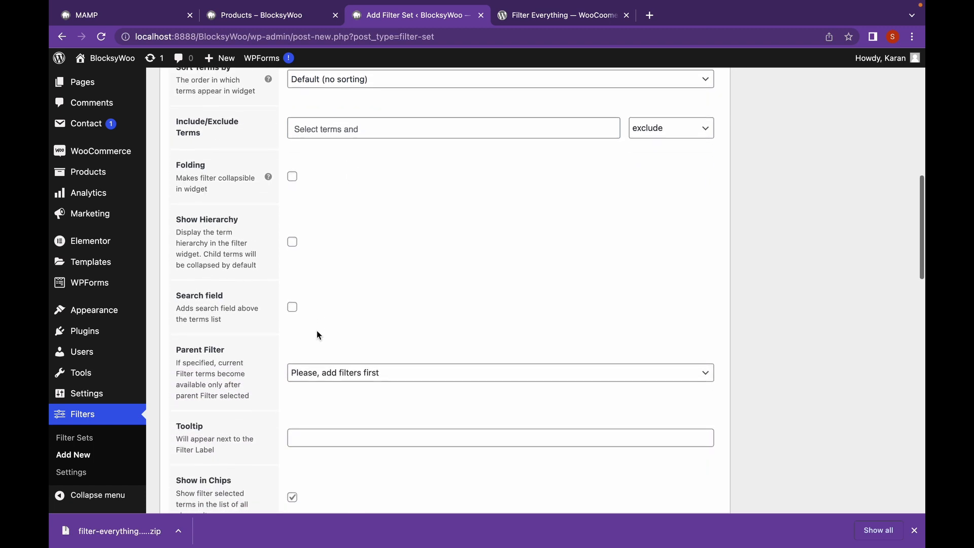
scroll(317, 332, down, 2)
scroll(318, 333, up, 2)
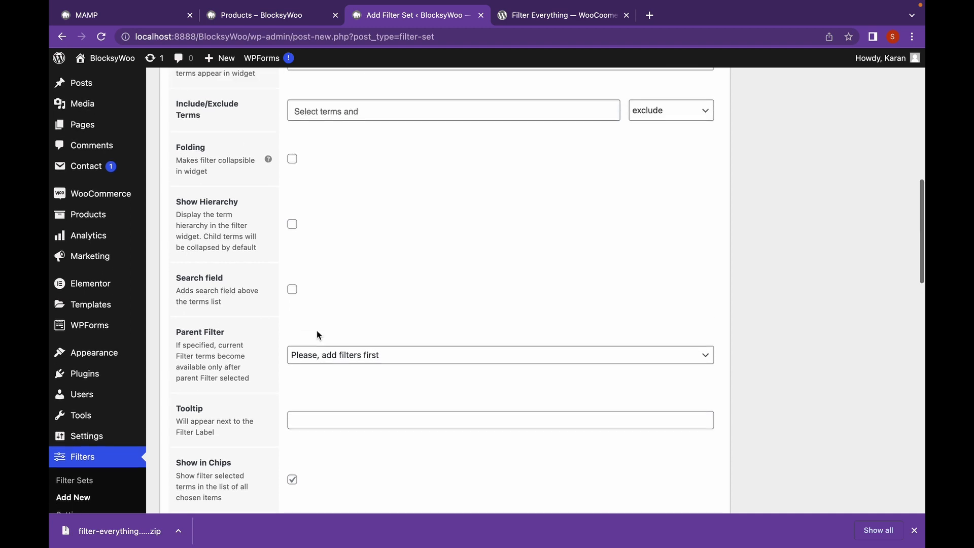
scroll(317, 333, up, 13)
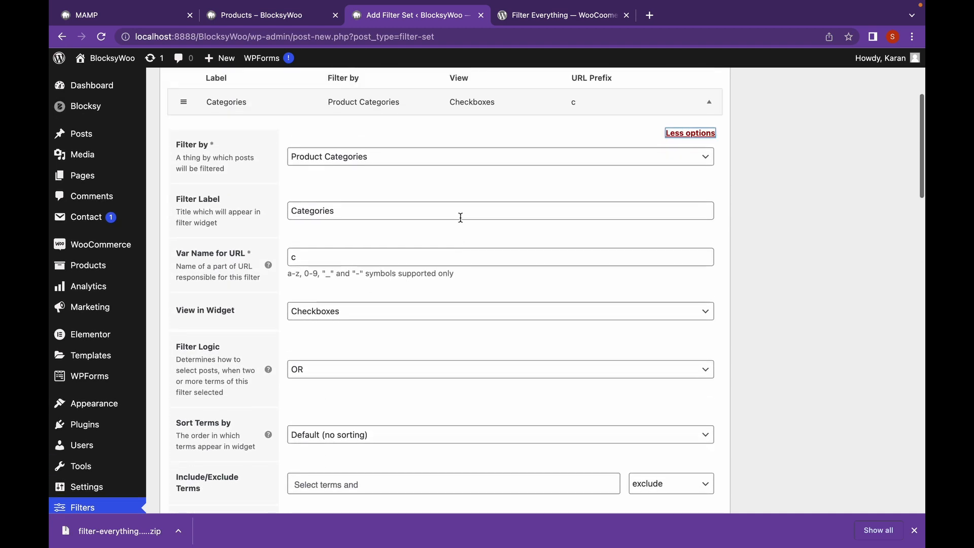
scroll(461, 217, up, 1)
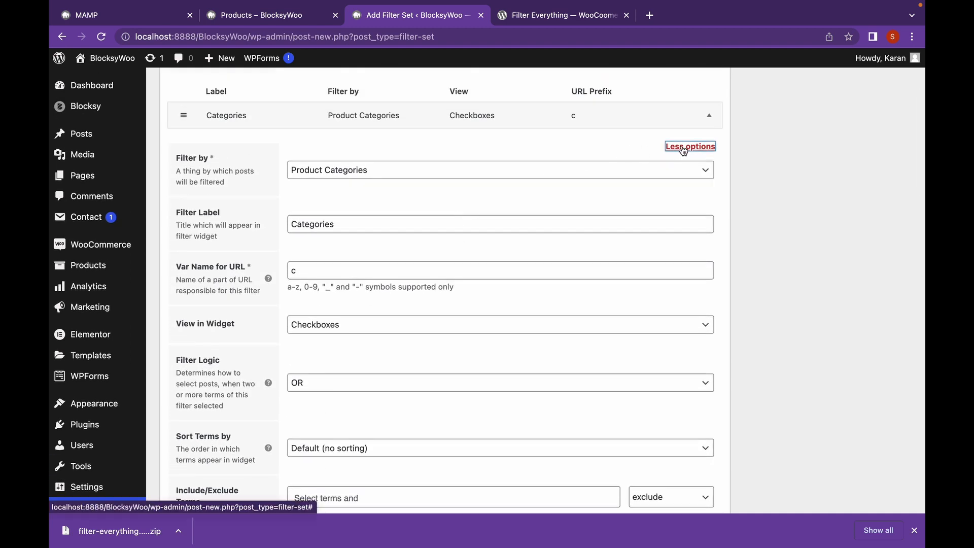
click(684, 147)
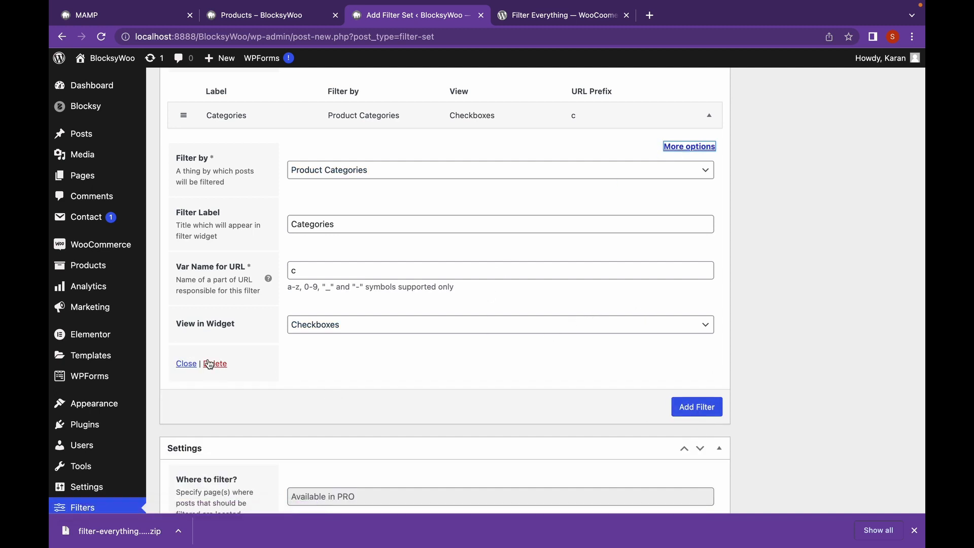
click(187, 364)
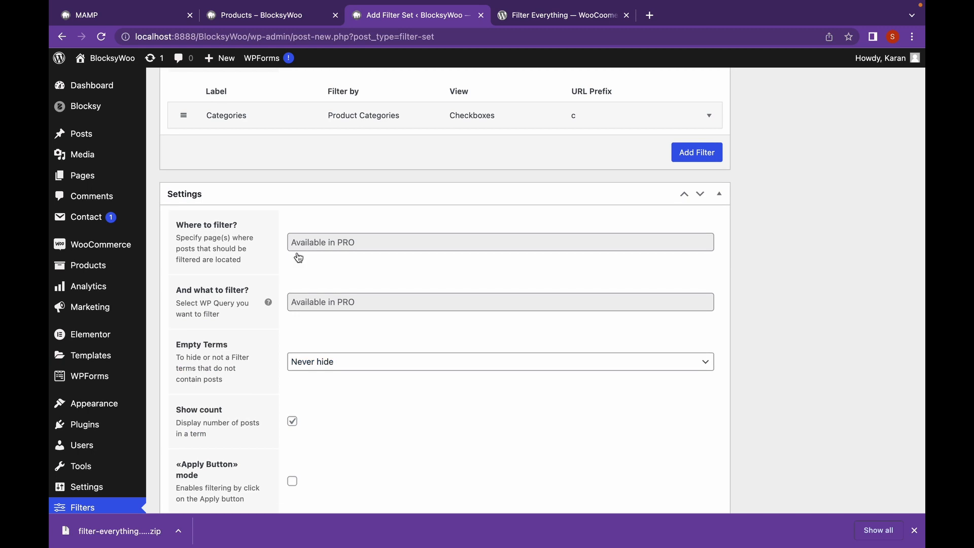
Add a second filter by Custom Field Num and enter price as its meta key.
click(675, 154)
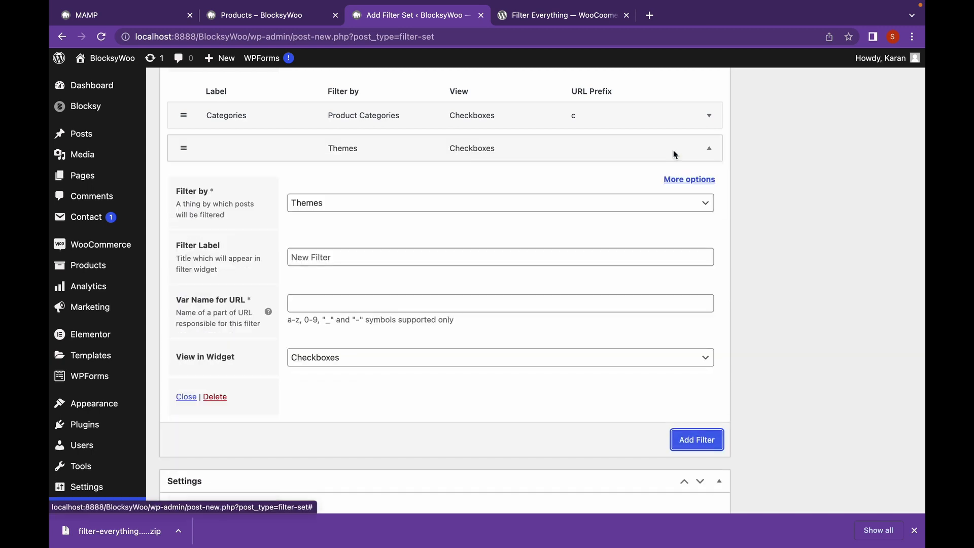
click(432, 209)
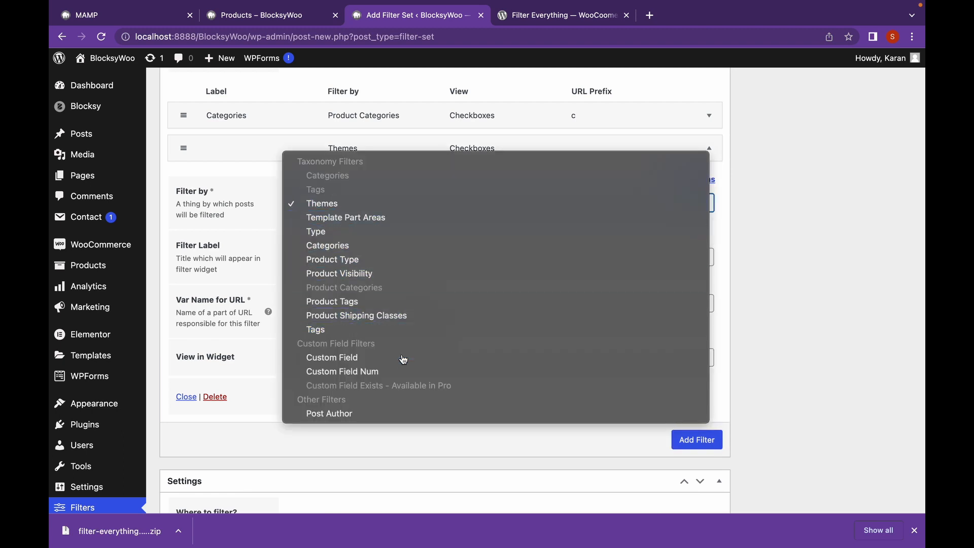
click(395, 374)
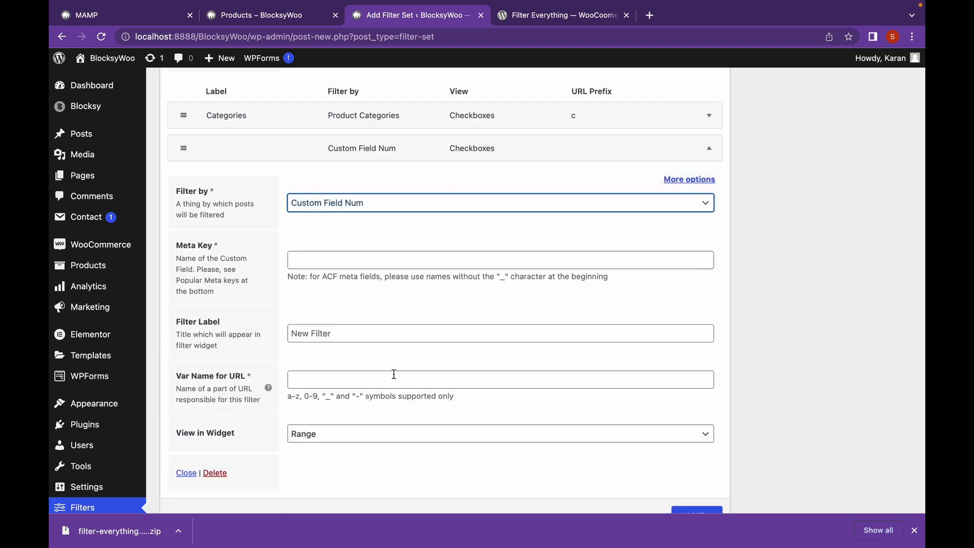
click(324, 266)
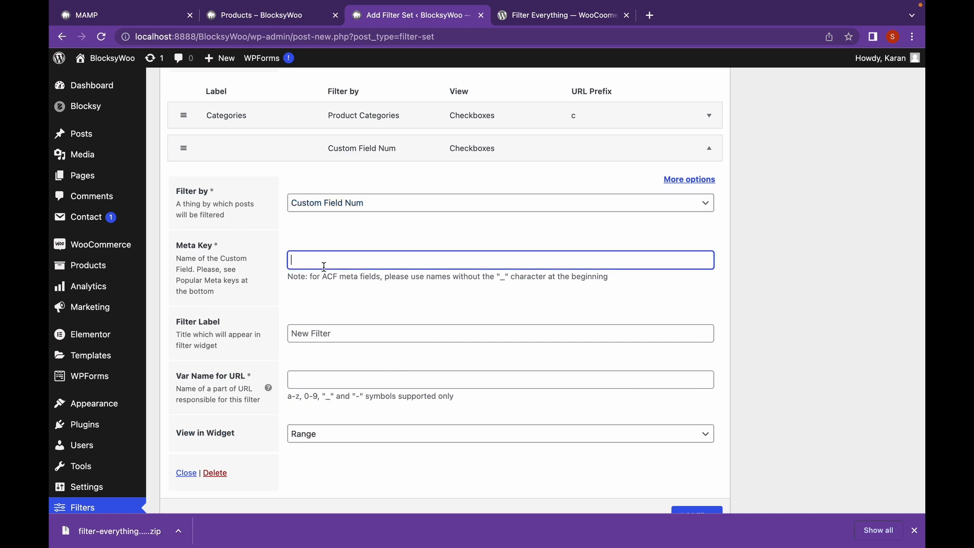
text(price)
Label the second filter Price, correct its meta key to _price and set its URL variable name to p.
click(363, 340)
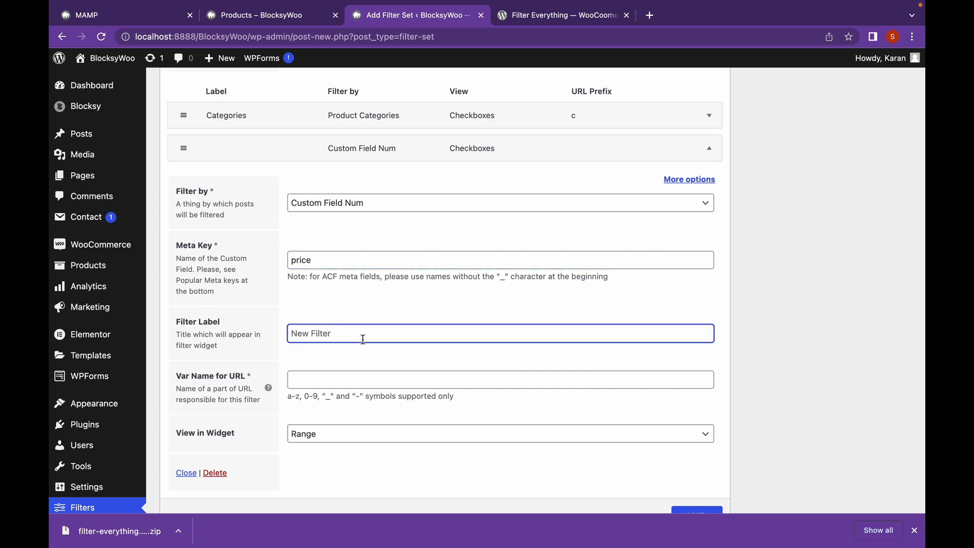
text(Price)
scroll(304, 294, down, 3)
click(310, 320)
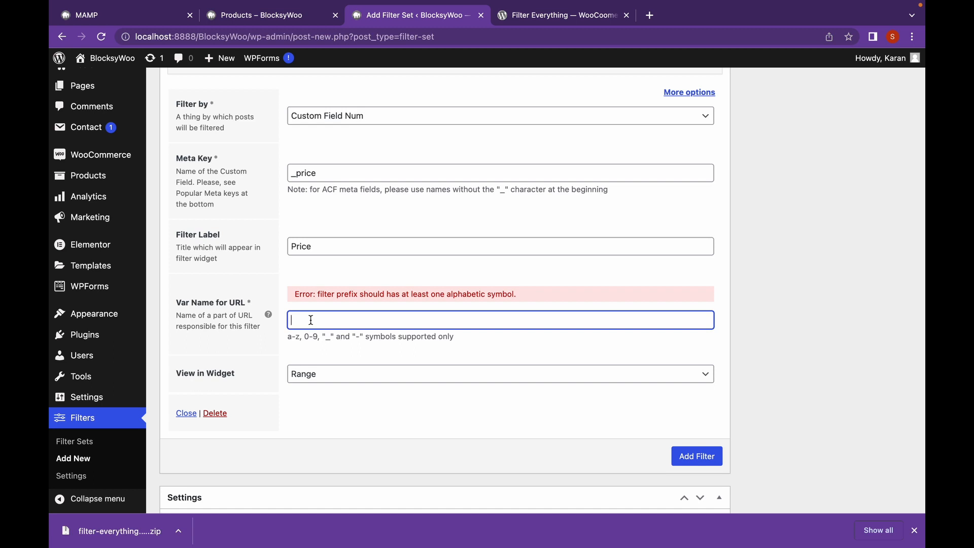
text(p)
Check the Price filter's settings and publish the filter set.
scroll(398, 336, up, 1)
scroll(399, 336, up, 1)
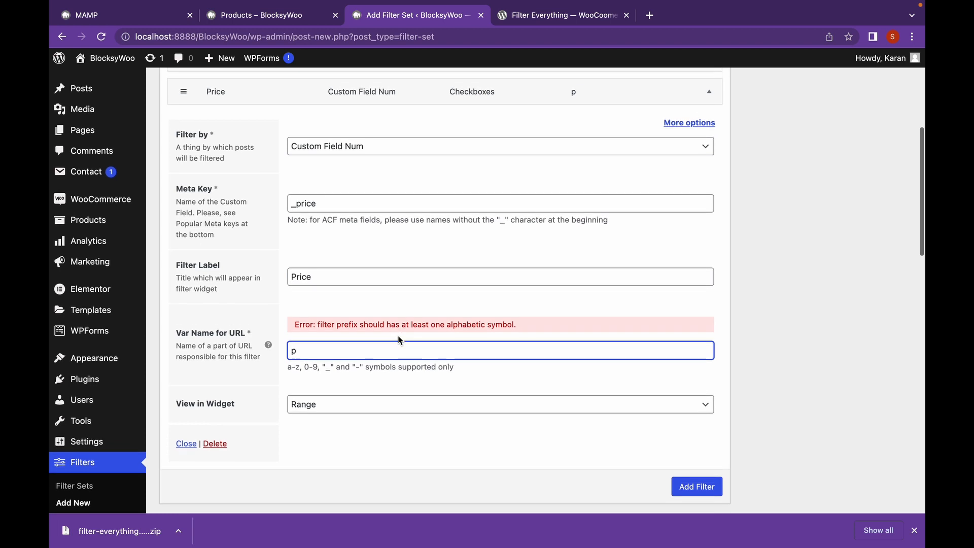
scroll(430, 266, up, 2)
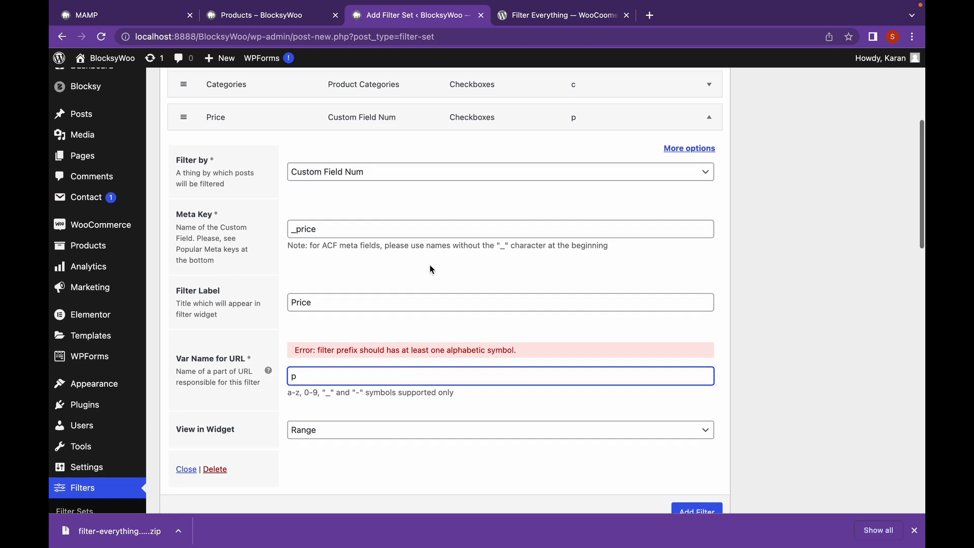
scroll(430, 269, down, 1)
scroll(429, 263, up, 8)
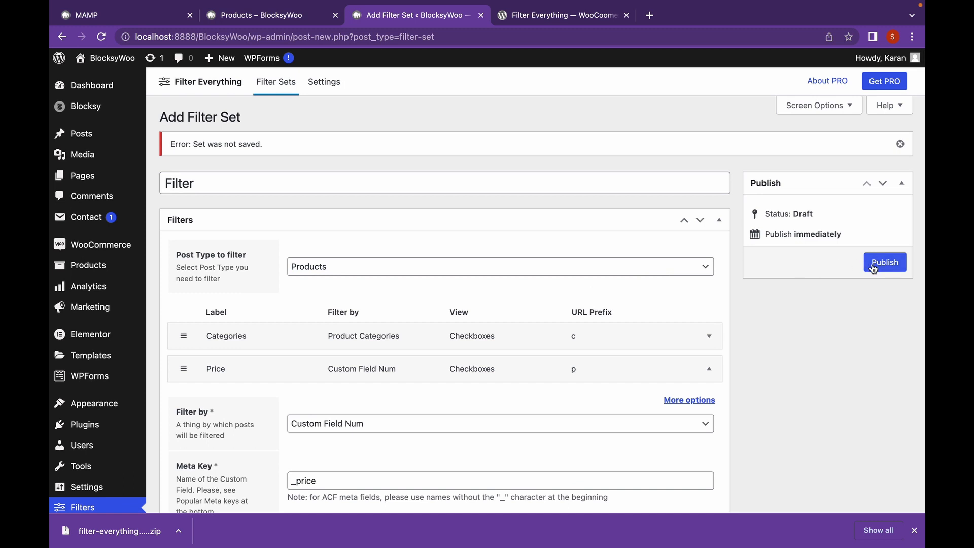
click(872, 263)
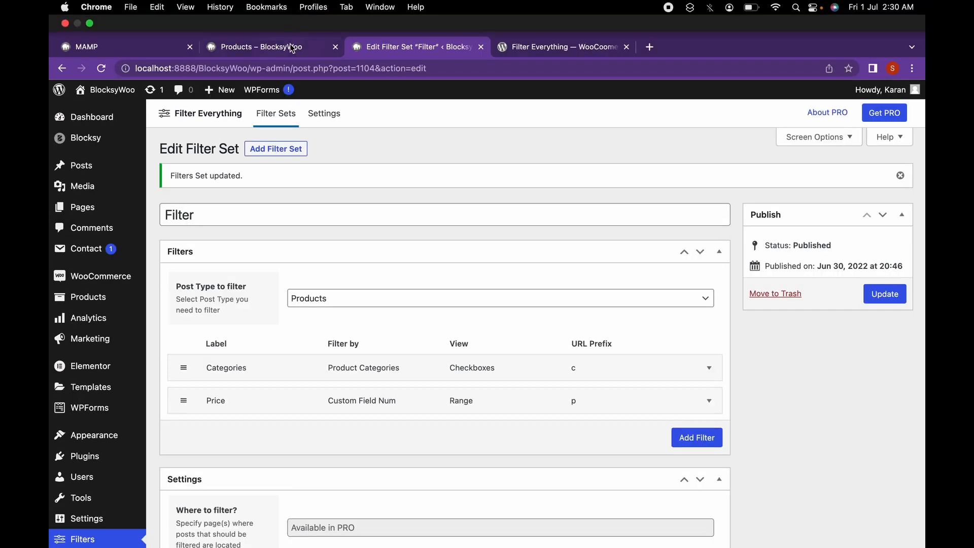
Open the shop's Products page in the Customizer and bring up its WooCommerce Sidebar widget area.
click(292, 48)
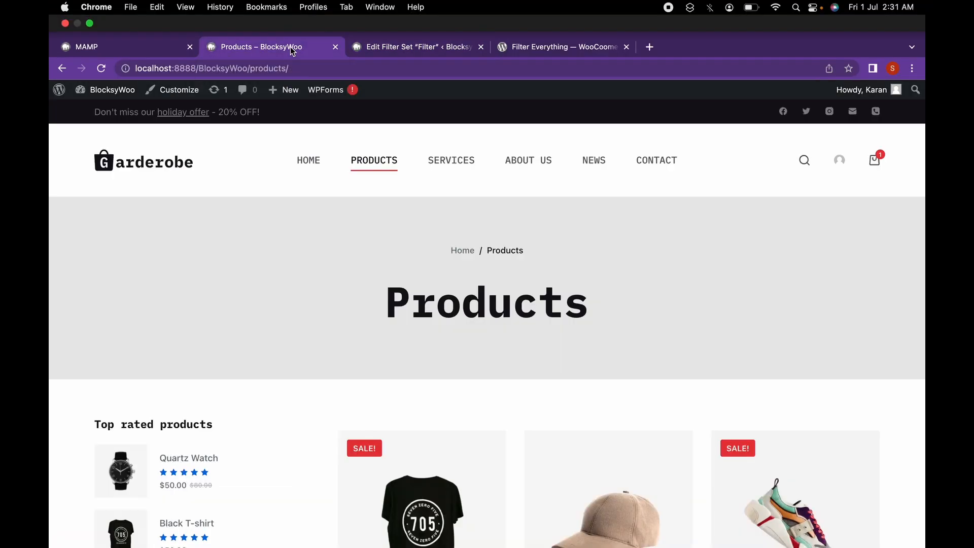
scroll(269, 287, down, 1)
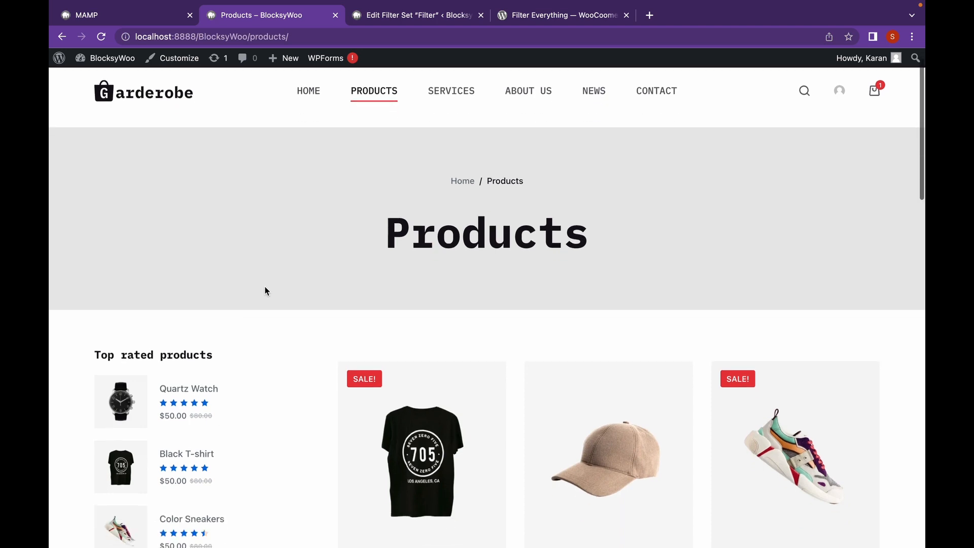
scroll(266, 290, up, 1)
scroll(265, 290, down, 1)
scroll(266, 291, up, 1)
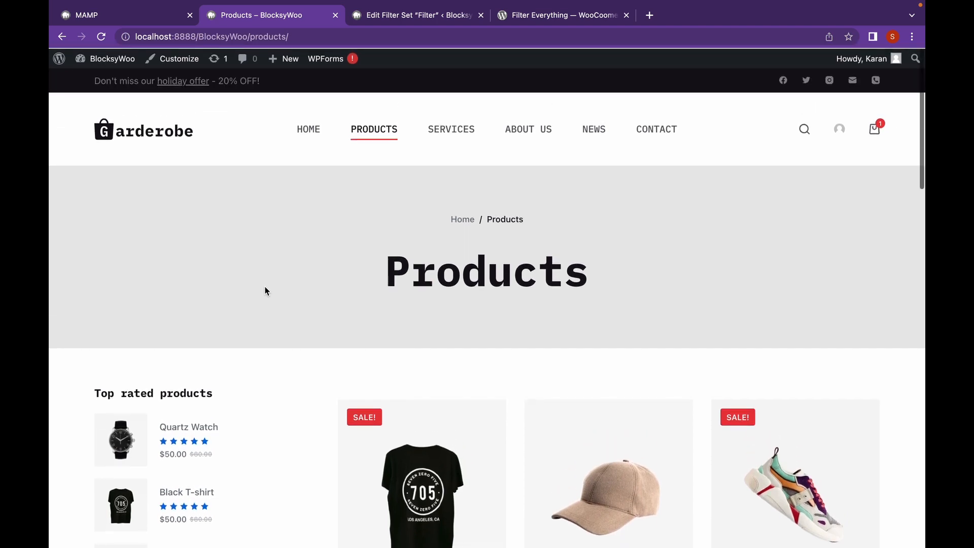
click(171, 60)
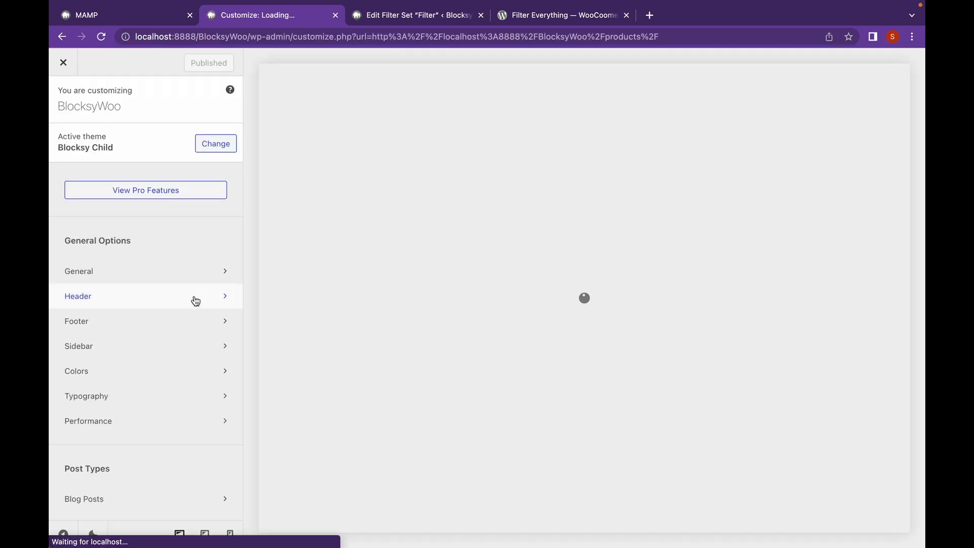
scroll(195, 301, down, 1)
scroll(196, 302, down, 8)
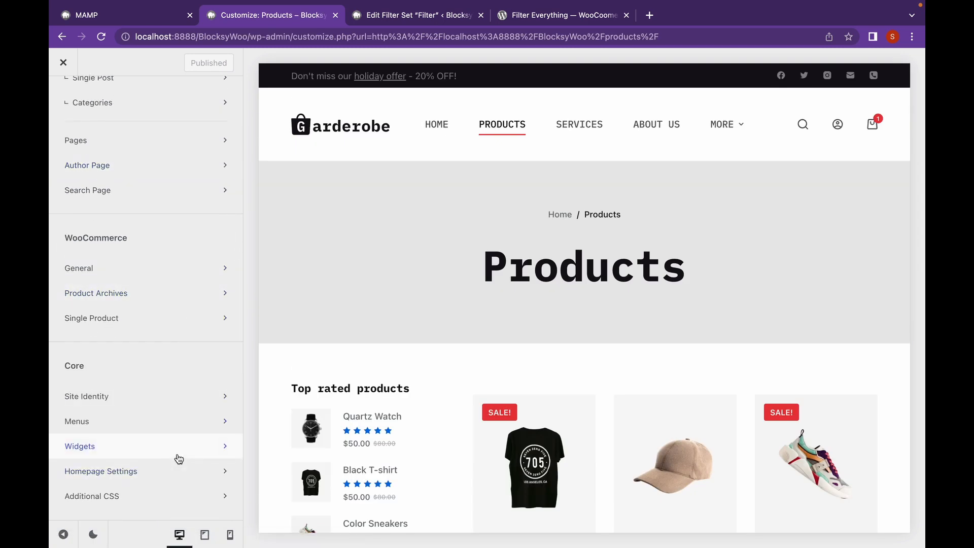
click(179, 460)
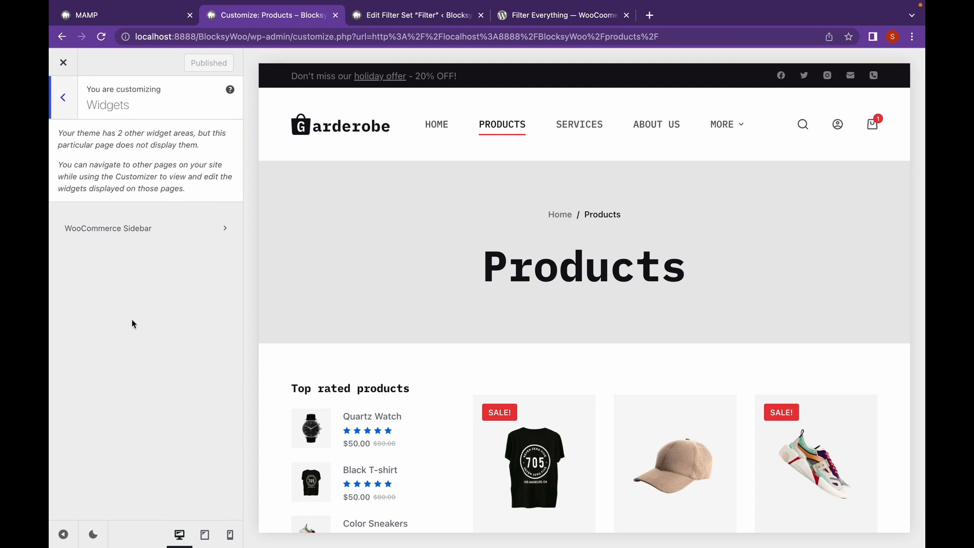
click(150, 232)
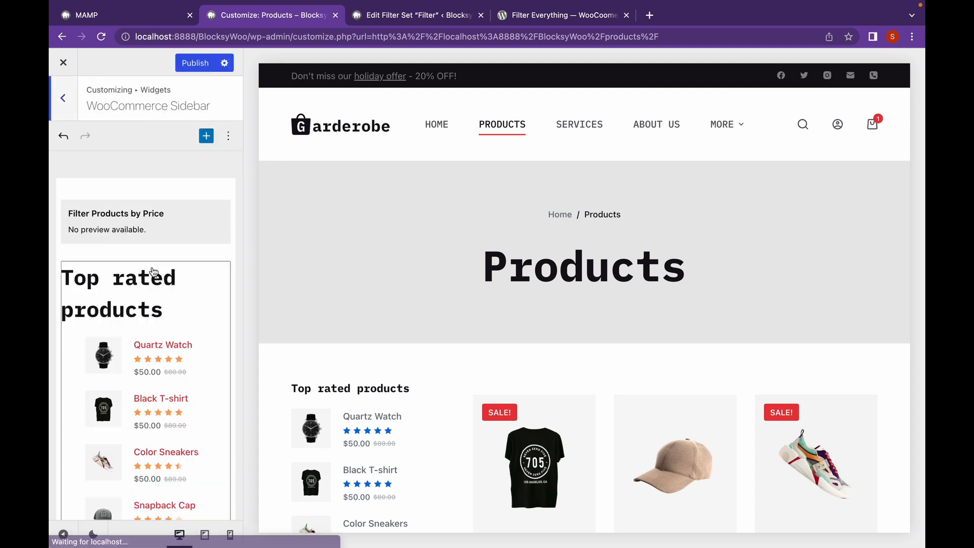
Insert an empty block after the Filter Products by Price widget in the WooCommerce Sidebar.
scroll(157, 316, down, 2)
scroll(157, 315, down, 10)
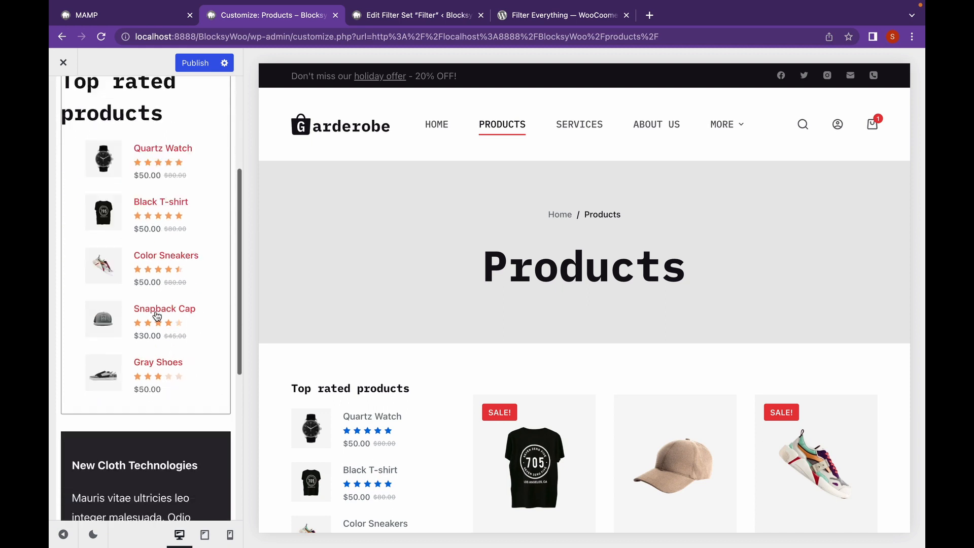
scroll(157, 316, up, 7)
scroll(157, 316, up, 5)
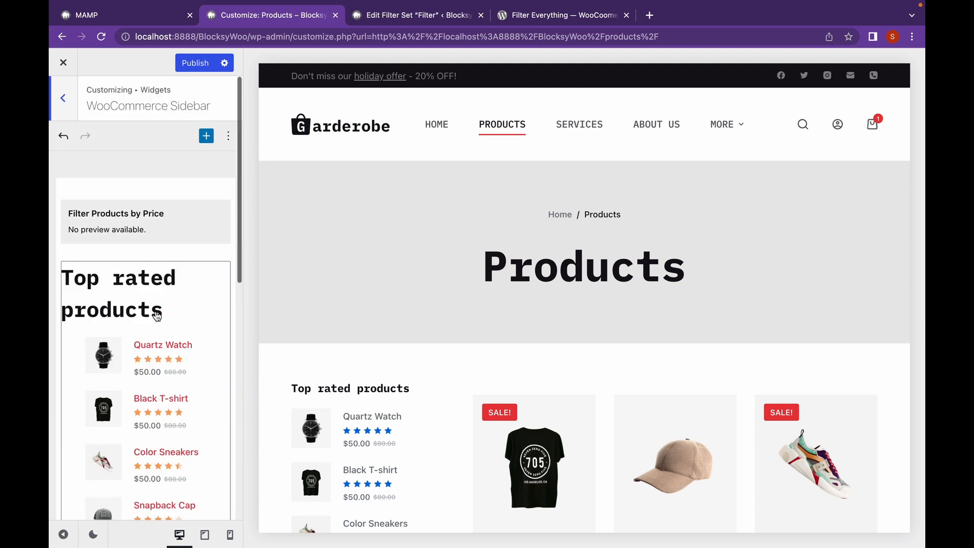
click(152, 246)
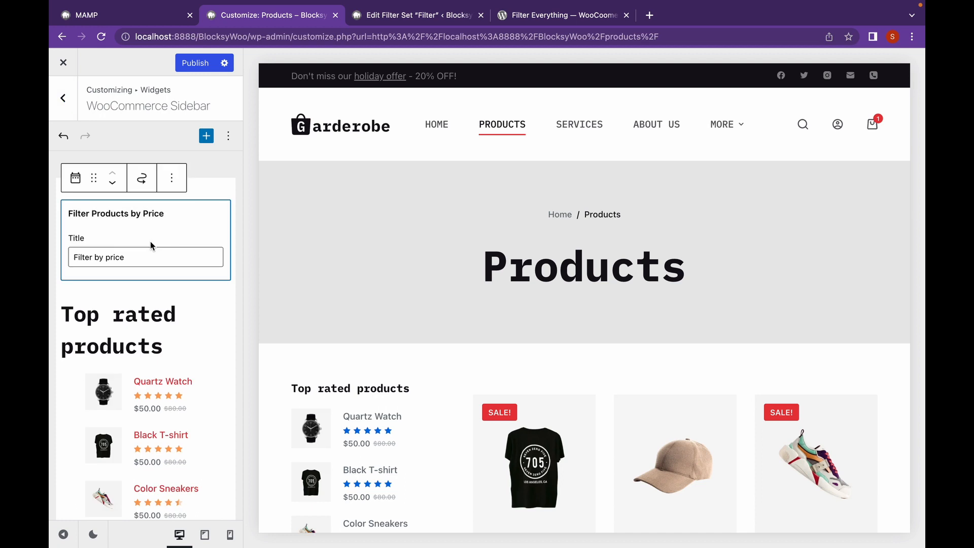
click(176, 184)
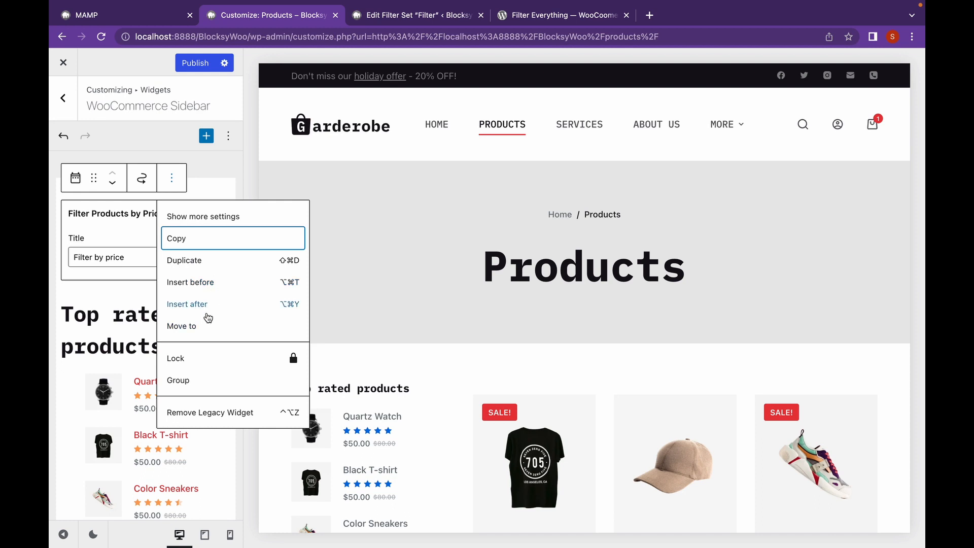
click(206, 310)
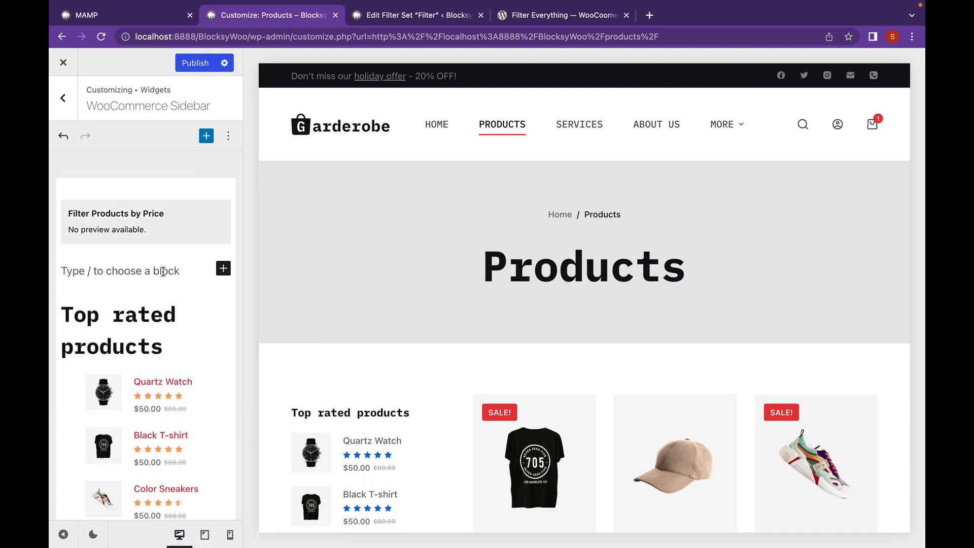
Browse all available blocks and add the Filter Everything — Filters widget below Filter Products by Price.
click(224, 270)
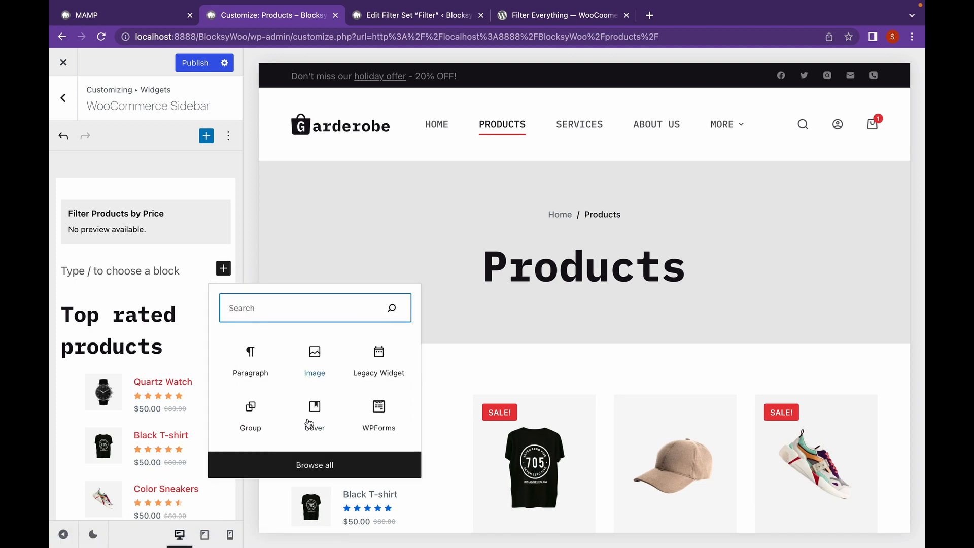
click(312, 466)
scroll(351, 370, down, 1)
scroll(350, 350, down, 8)
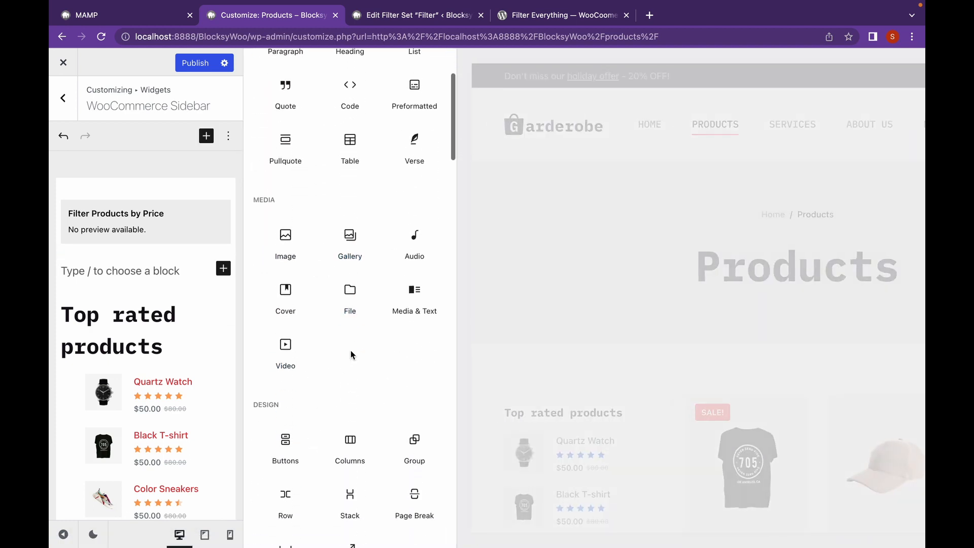
scroll(353, 354, down, 5)
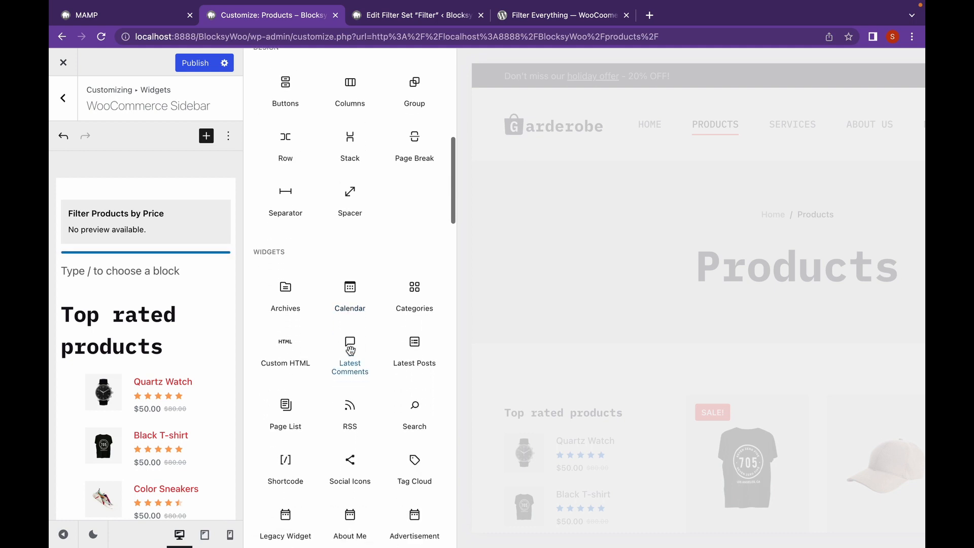
scroll(352, 355, down, 5)
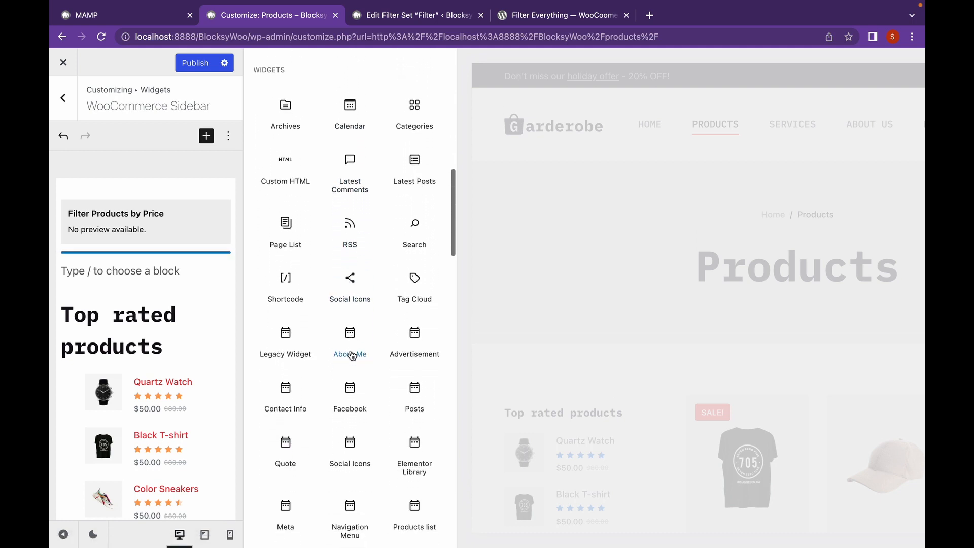
scroll(352, 355, down, 1)
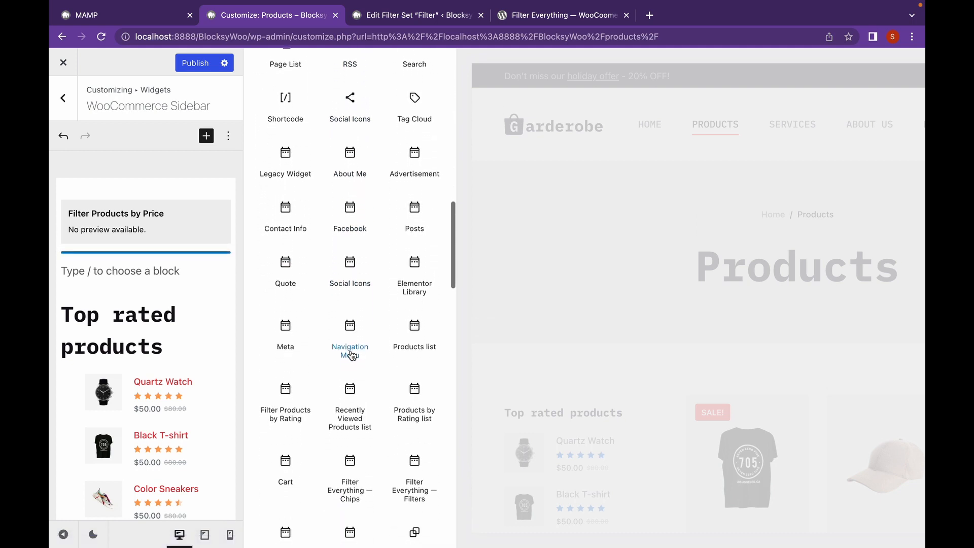
scroll(352, 355, down, 5)
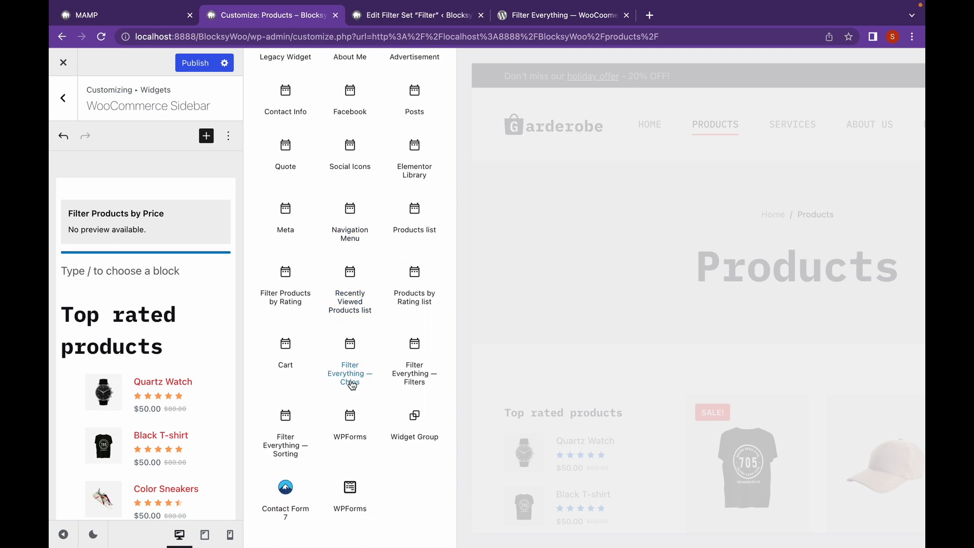
click(414, 373)
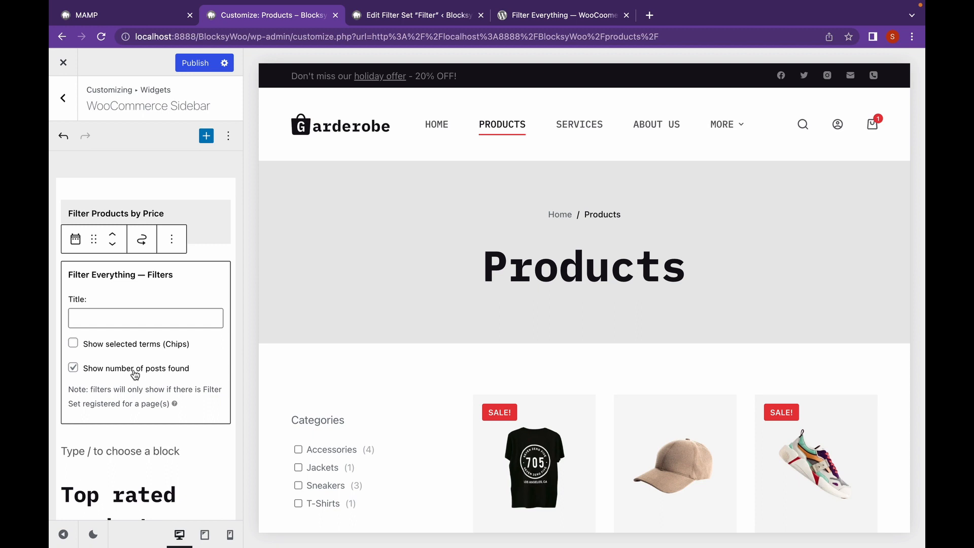
Disable the filter widget's number of posts found, title it Filter, and publish the sidebar before closing the Customizer.
click(133, 371)
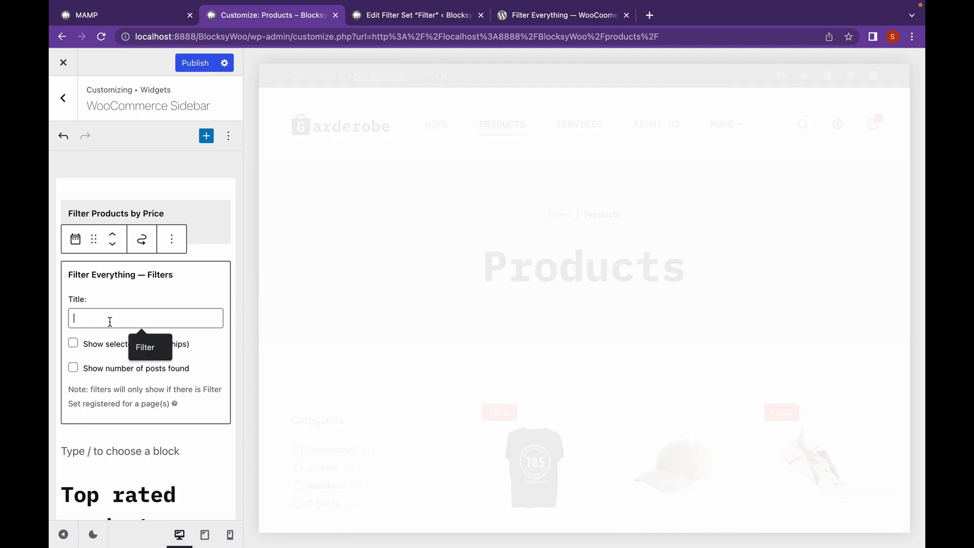
text(Filter)
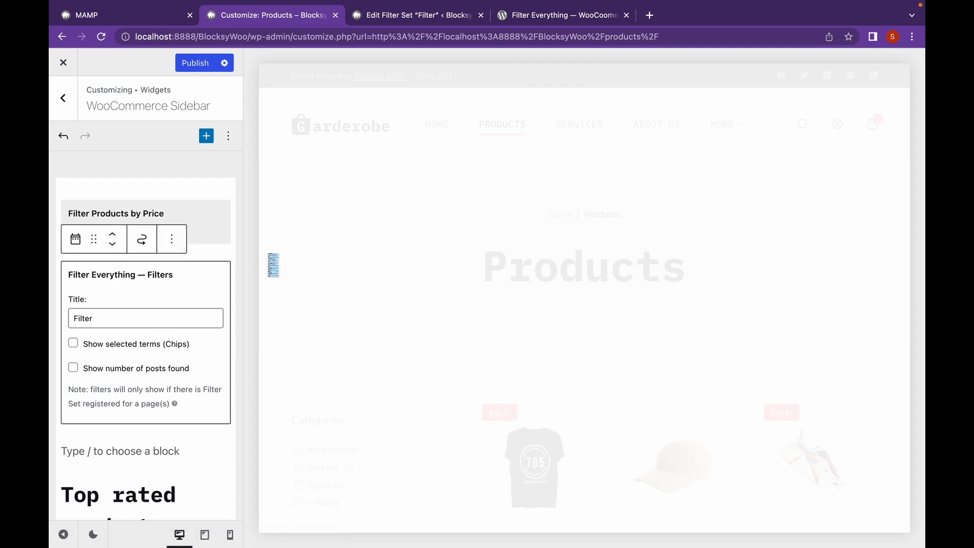
scroll(268, 255, down, 5)
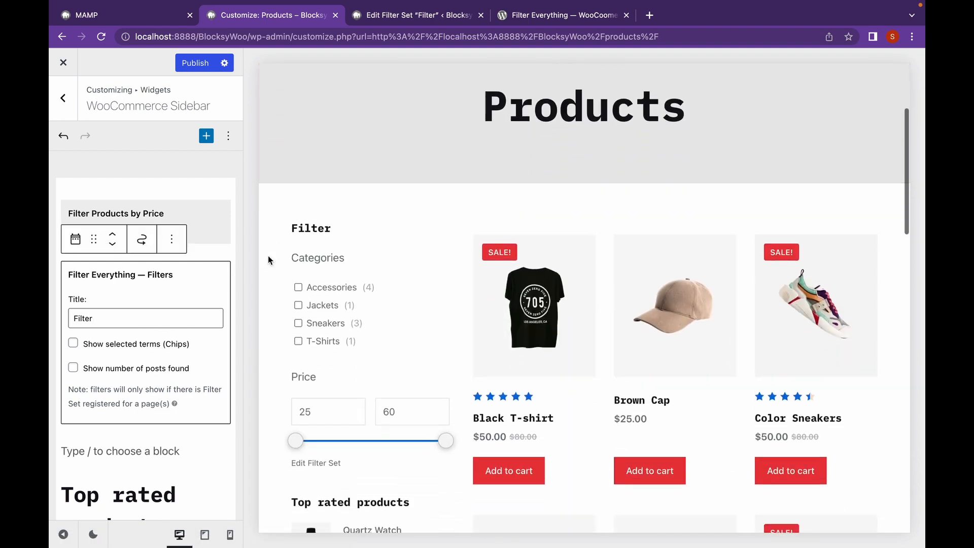
click(198, 63)
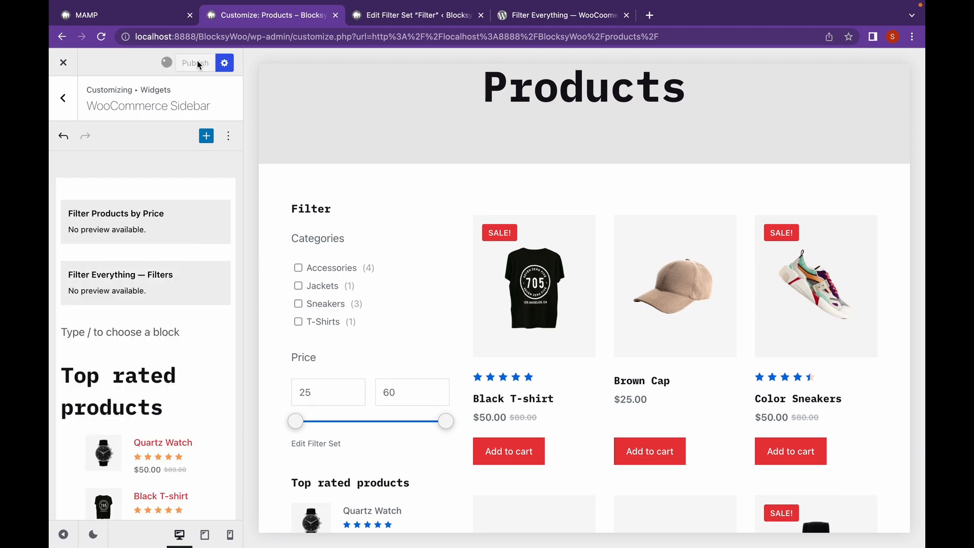
click(64, 63)
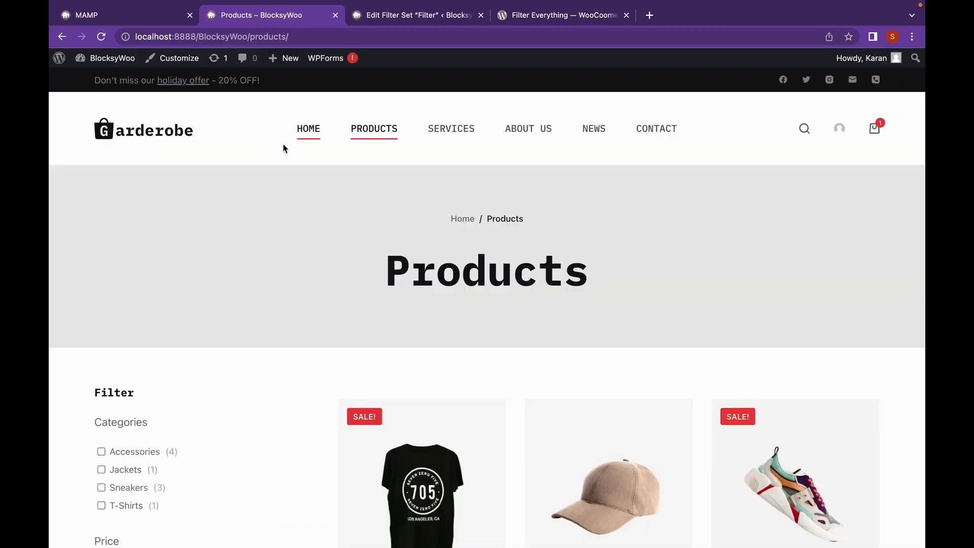
Test the category filter on the Products page with Accessories, and clear that selection.
scroll(283, 148, down, 5)
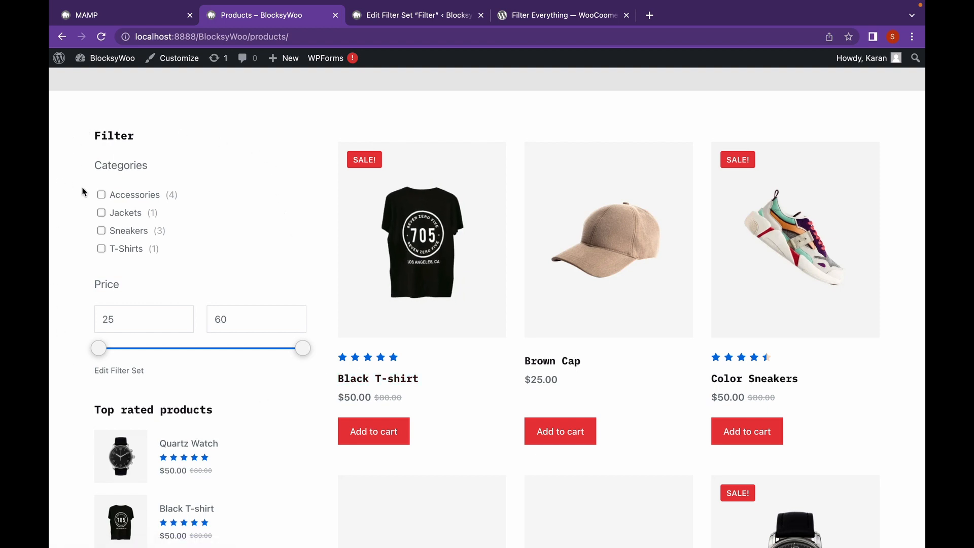
click(102, 194)
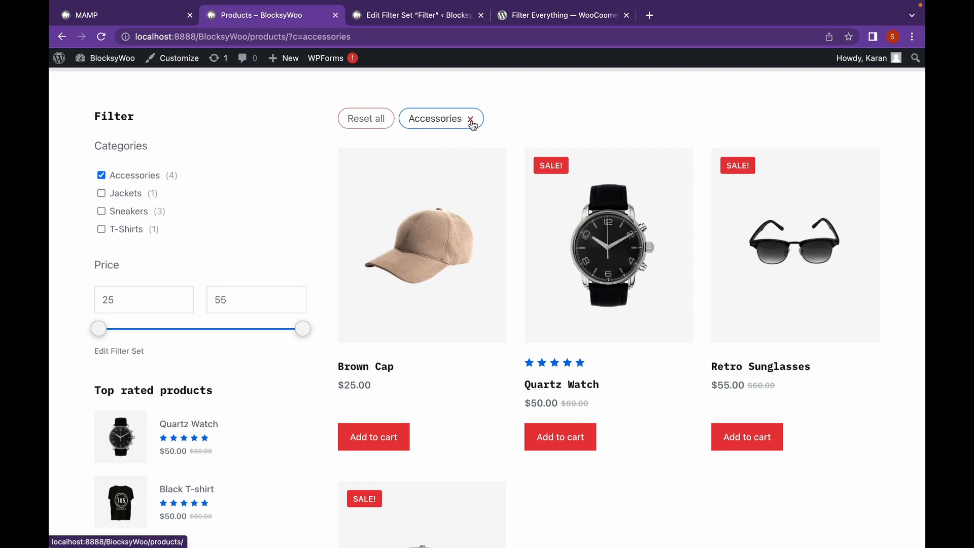
click(472, 122)
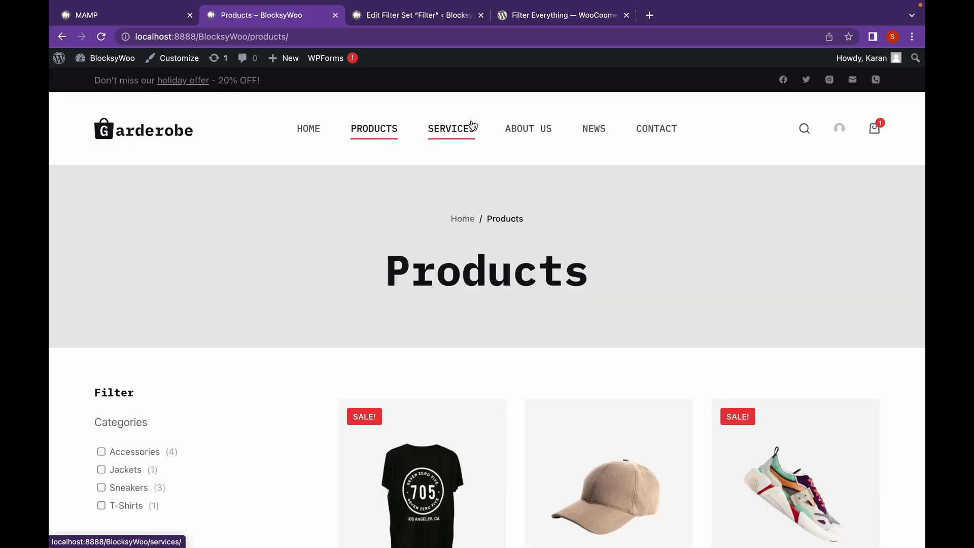
Lower the Price filter's maximum to 48 with the range slider and check the filtered products.
scroll(426, 212, down, 4)
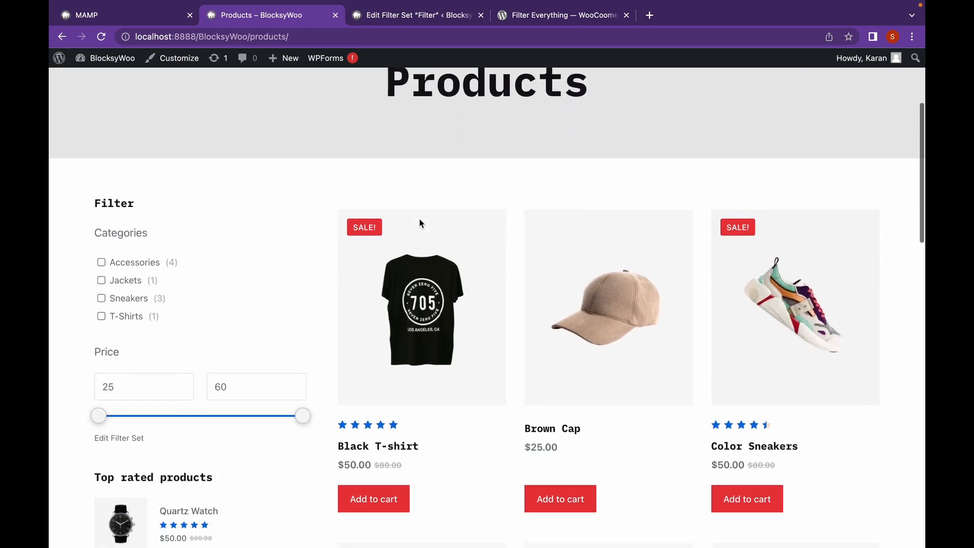
scroll(421, 224, down, 2)
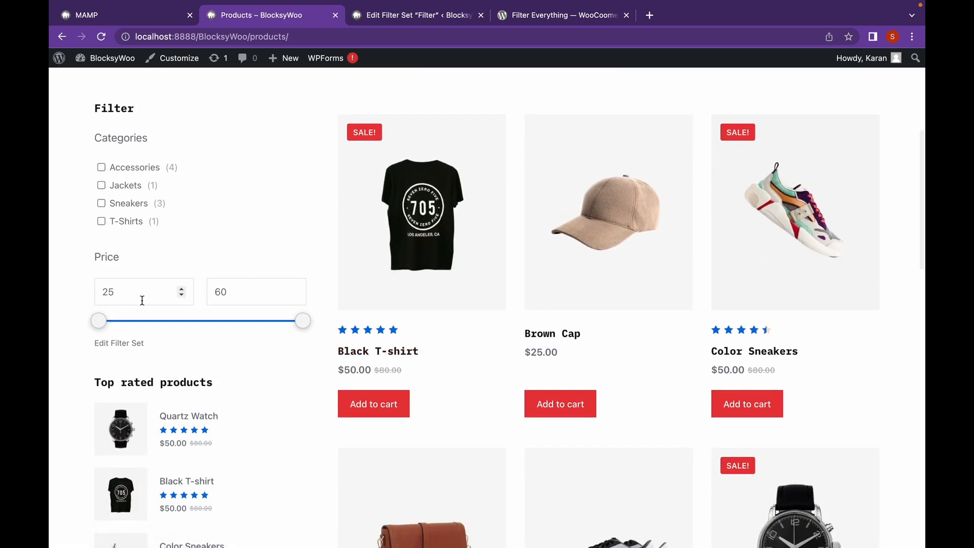
click(303, 322)
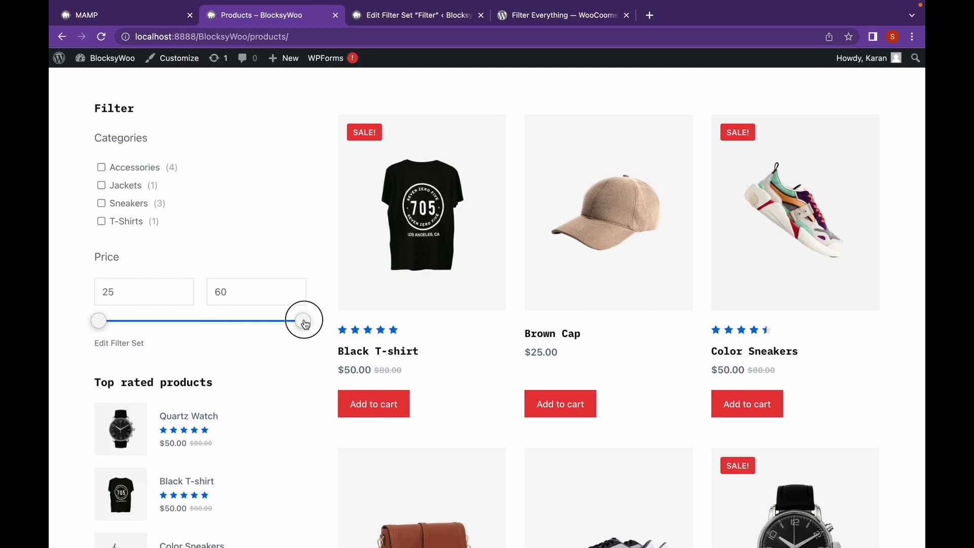
drag(301, 323, 230, 321)
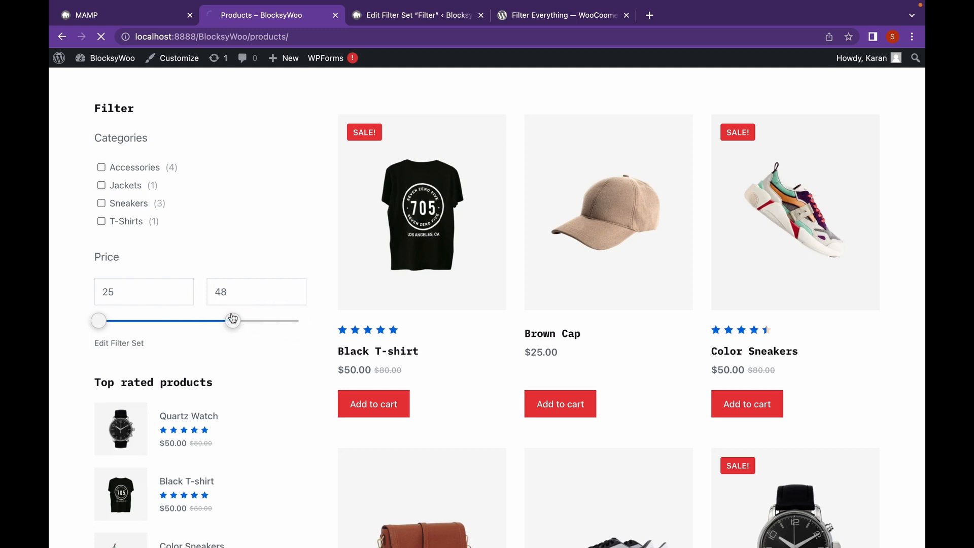
scroll(374, 363, down, 5)
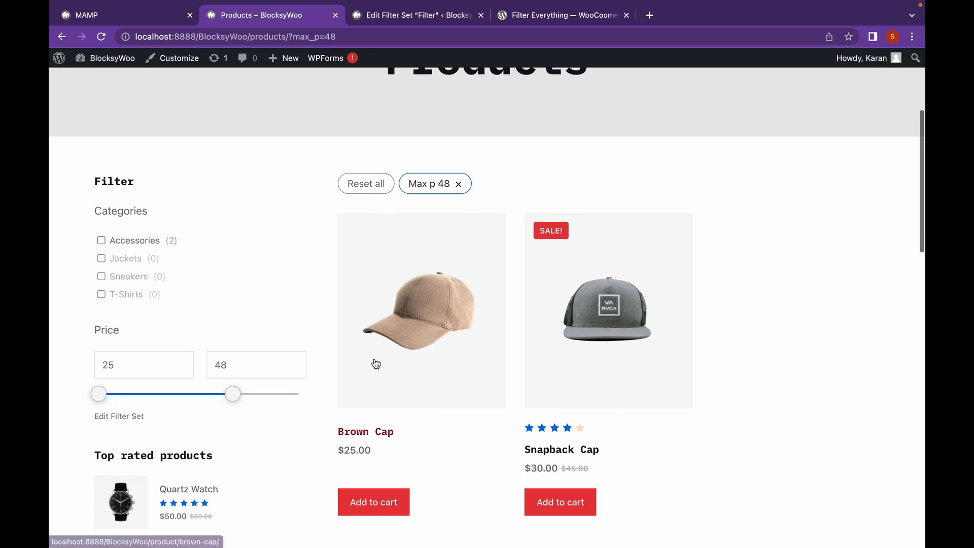
scroll(376, 364, down, 1)
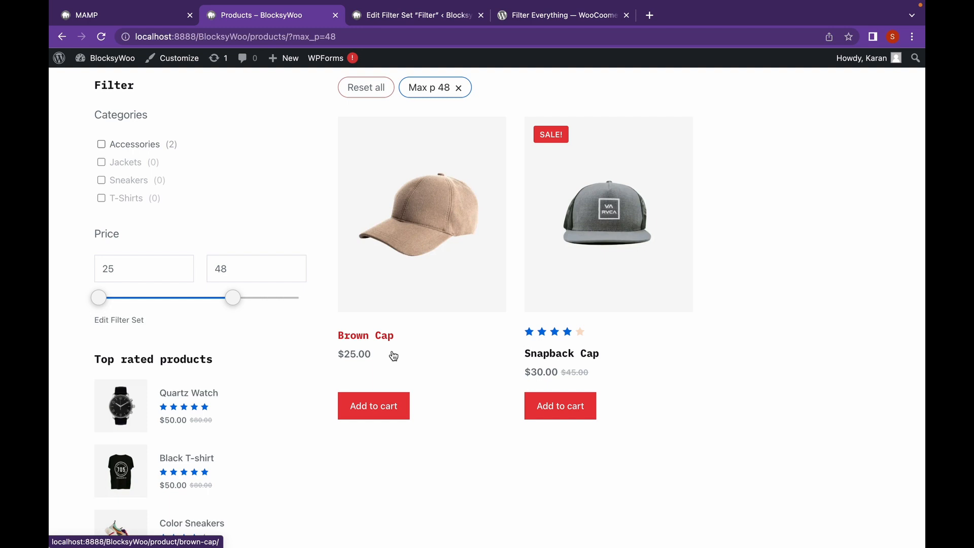
Set the Price filter's maximum to 30, check the filtered products, and reset all filters.
drag(236, 270, 208, 269)
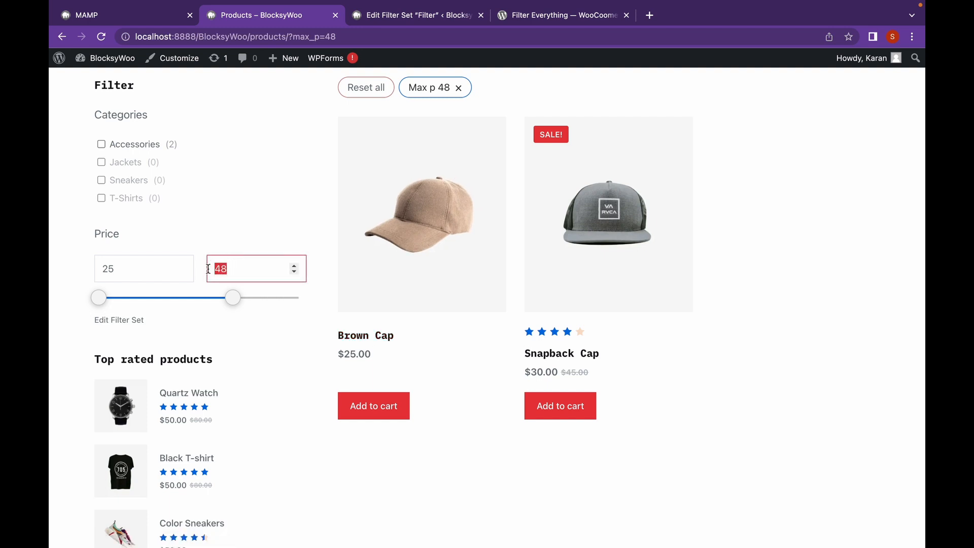
text(30)
key(Return)
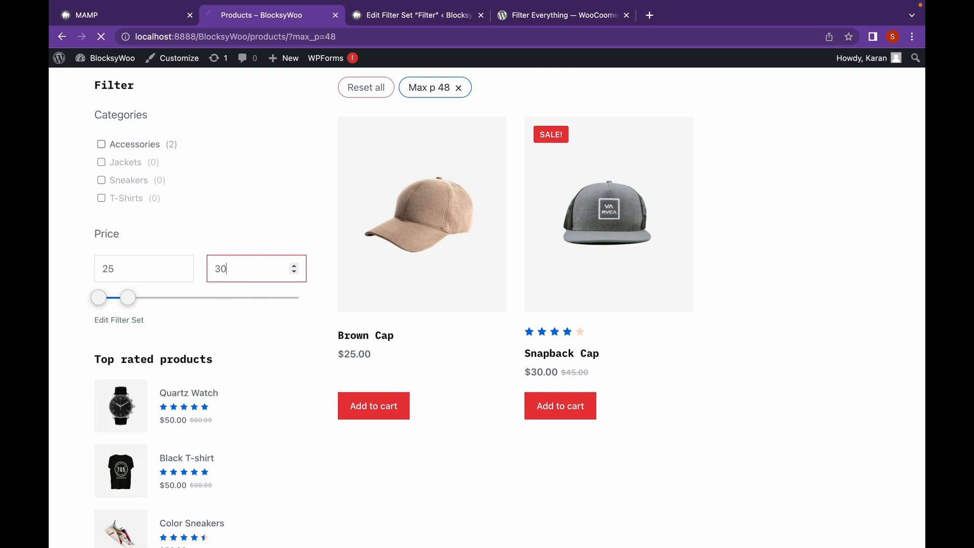
scroll(253, 305, down, 5)
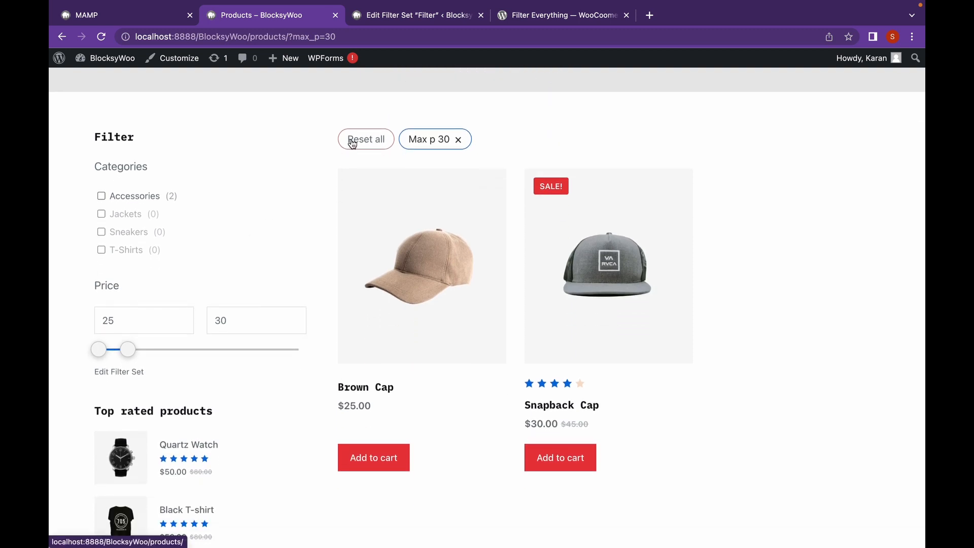
click(353, 144)
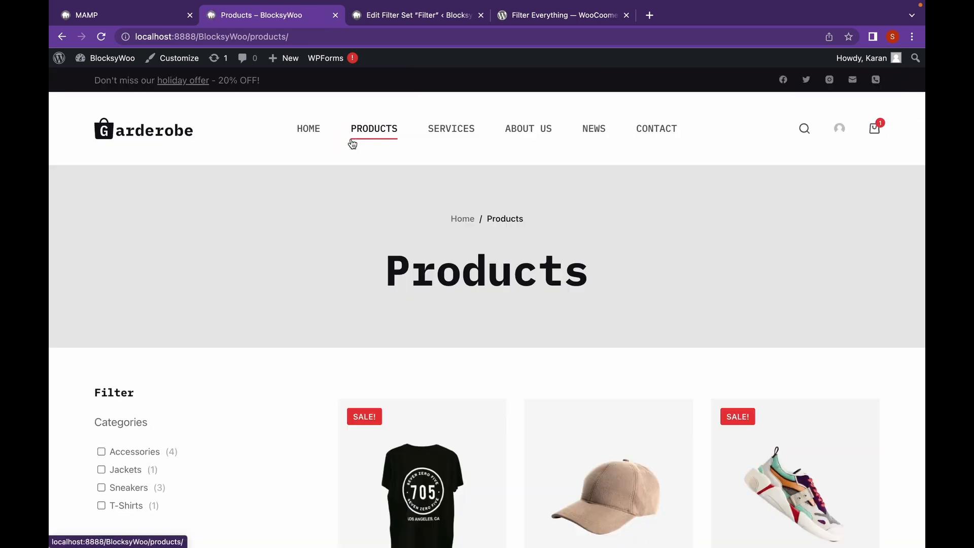
scroll(264, 213, down, 5)
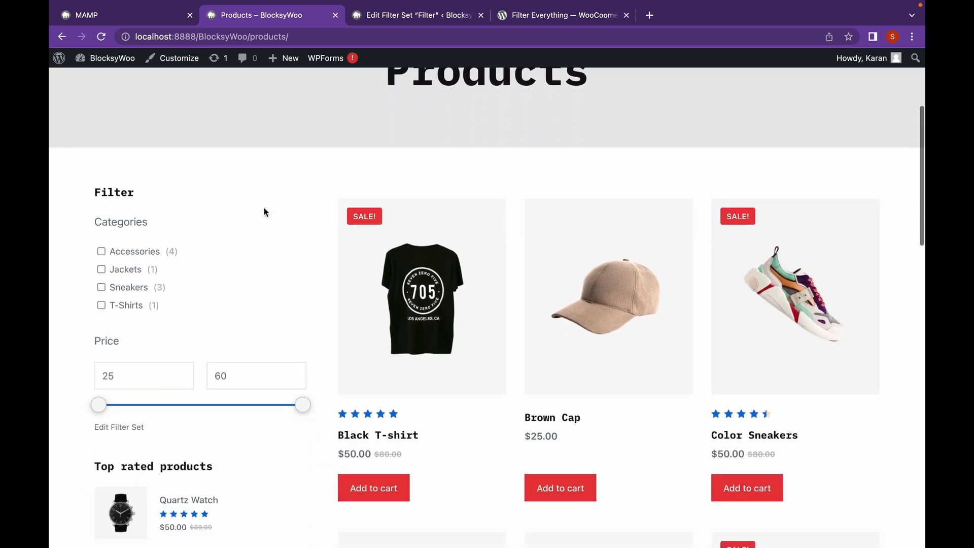